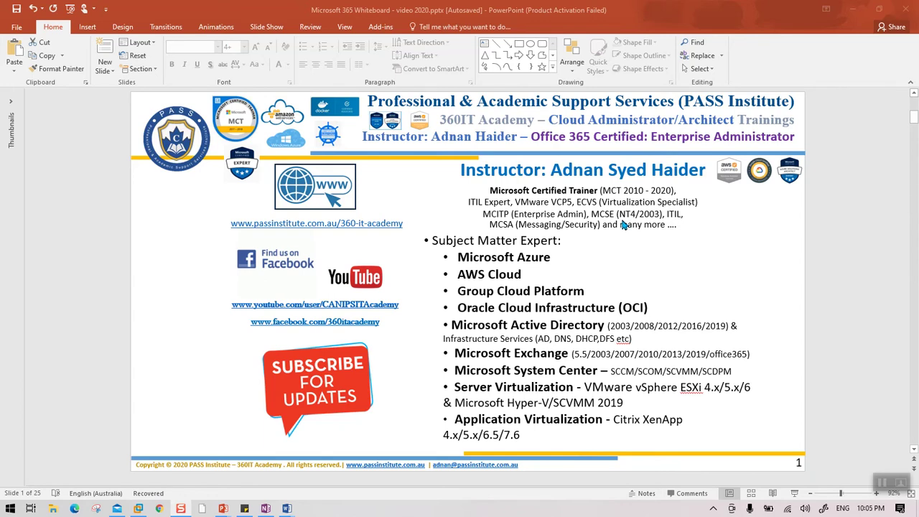
# Step: Scroll down from the instructor profile slide to slide 2, 'Microsoft 365 On-Perm Datacenter LAB'
pyautogui.scroll(-3, 623, 224)
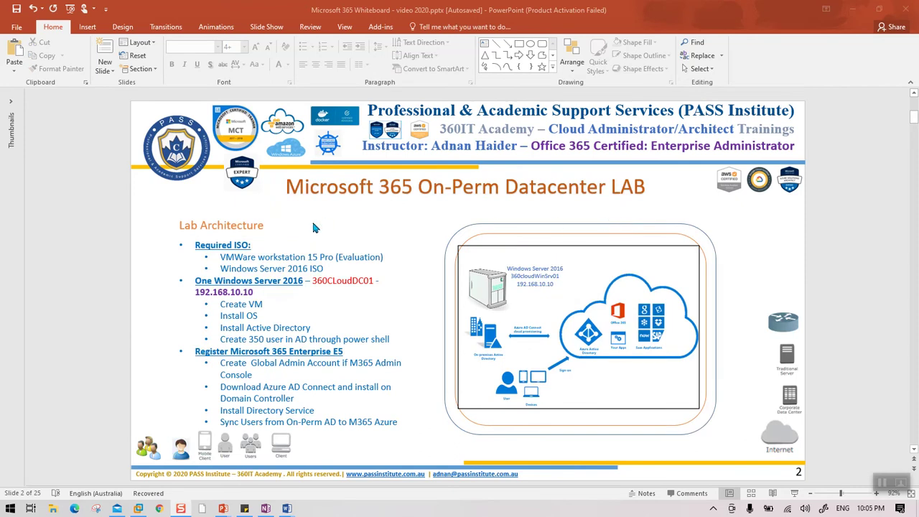
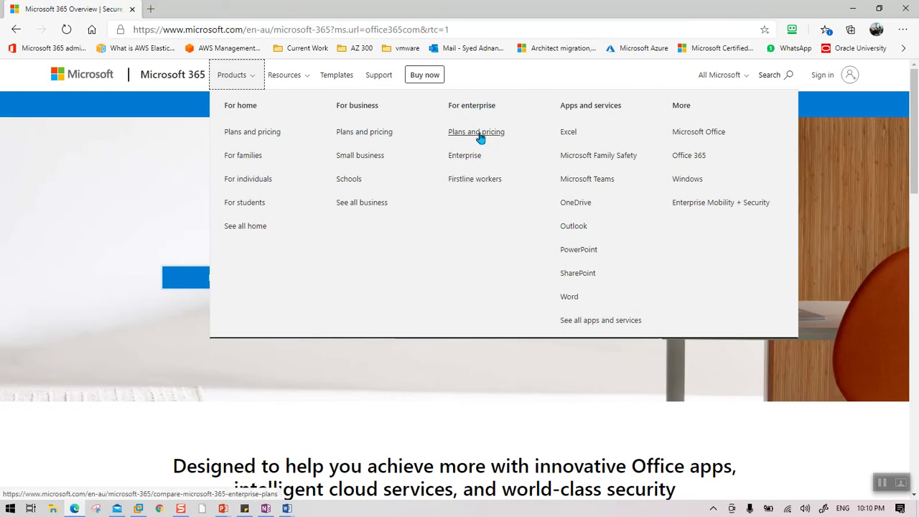
# Step: Bring up the enterprise plans page and review the E3, E5 and F3 monthly prices
pyautogui.click(479, 134)
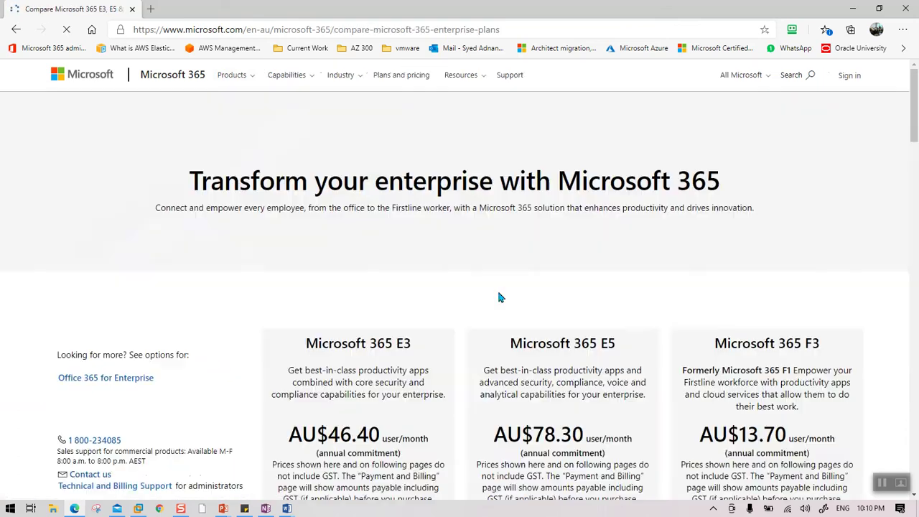
pyautogui.scroll(-3, 500, 298)
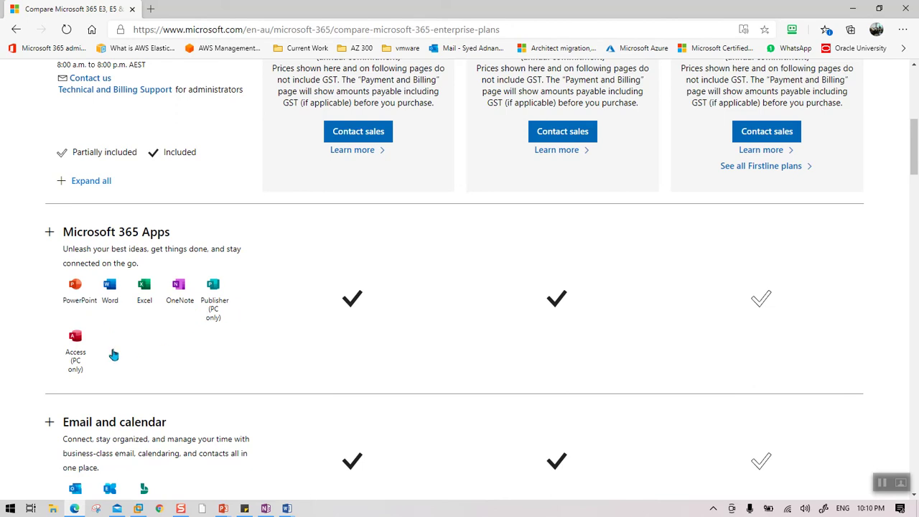
pyautogui.scroll(3, 369, 290)
pyautogui.scroll(-1, 374, 288)
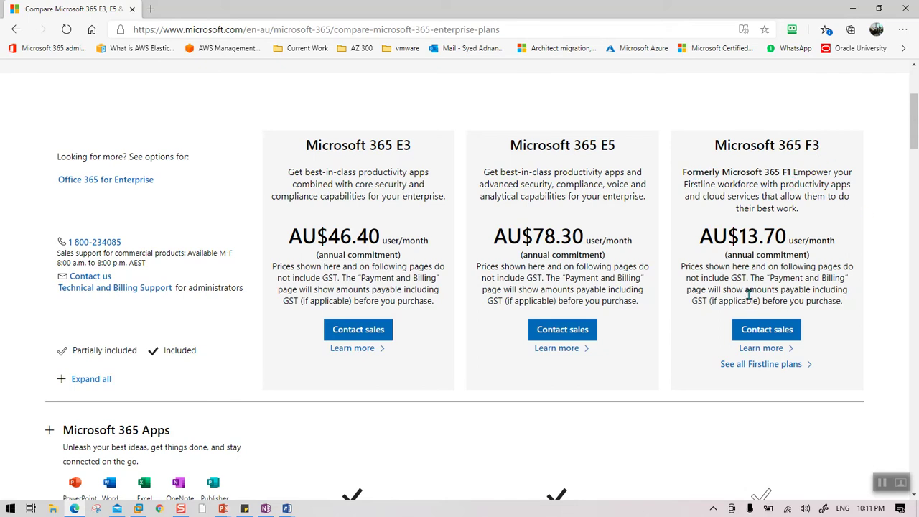
pyautogui.scroll(-1, 761, 276)
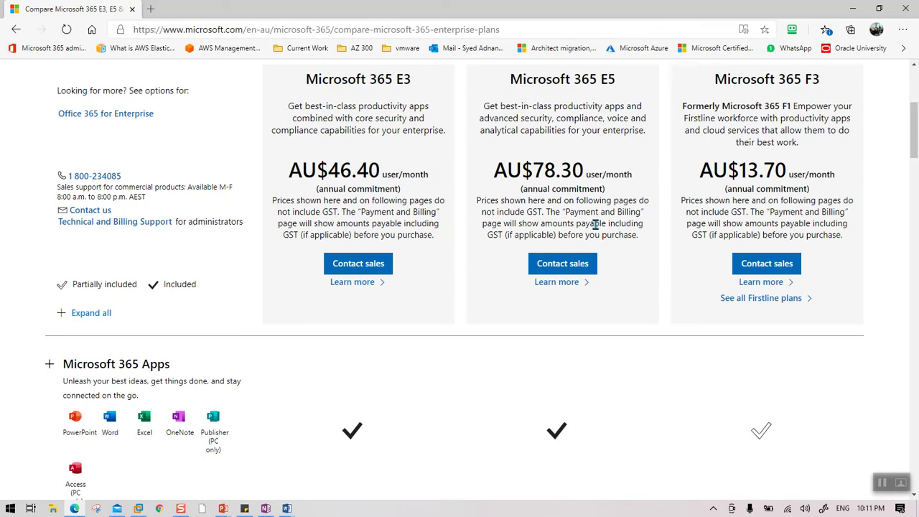
pyautogui.scroll(-15, 594, 230)
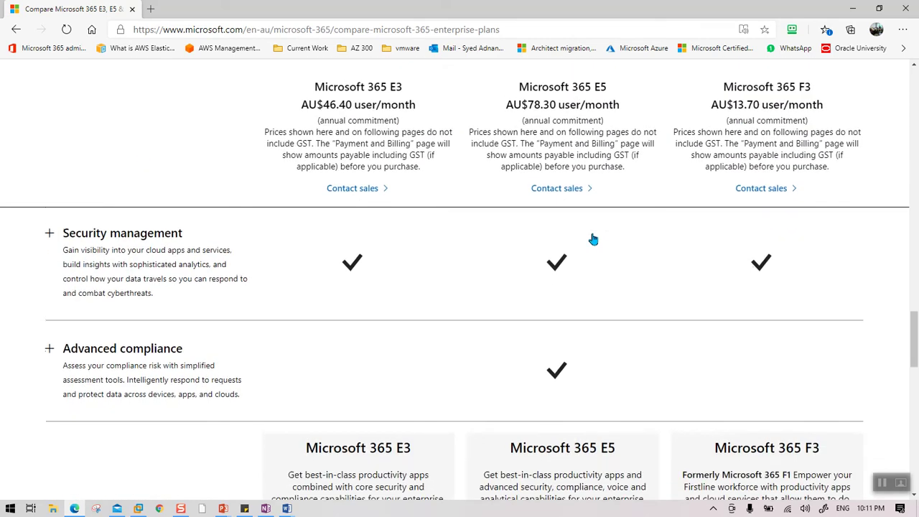
pyautogui.scroll(-5, 594, 239)
pyautogui.scroll(1, 592, 222)
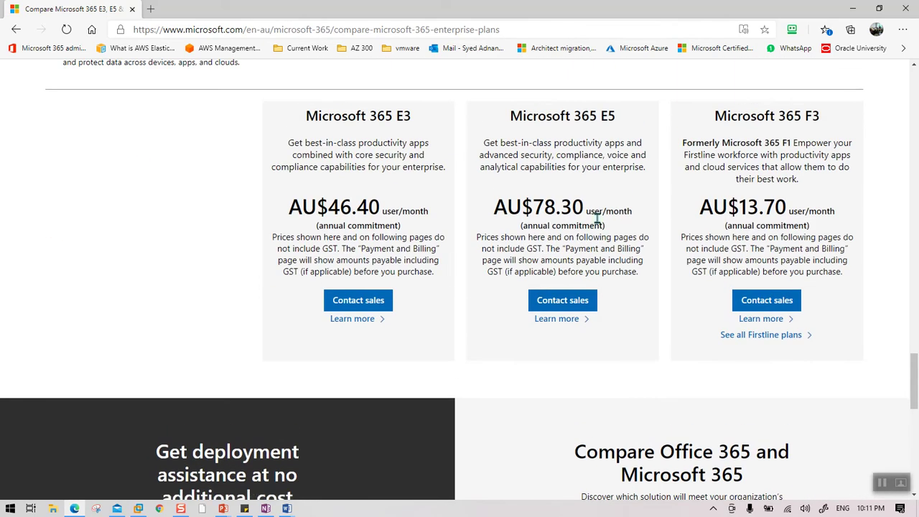
pyautogui.scroll(6, 594, 222)
# Step: Open the Microsoft 365 E5 details page from the comparison
pyautogui.scroll(-4, 456, 344)
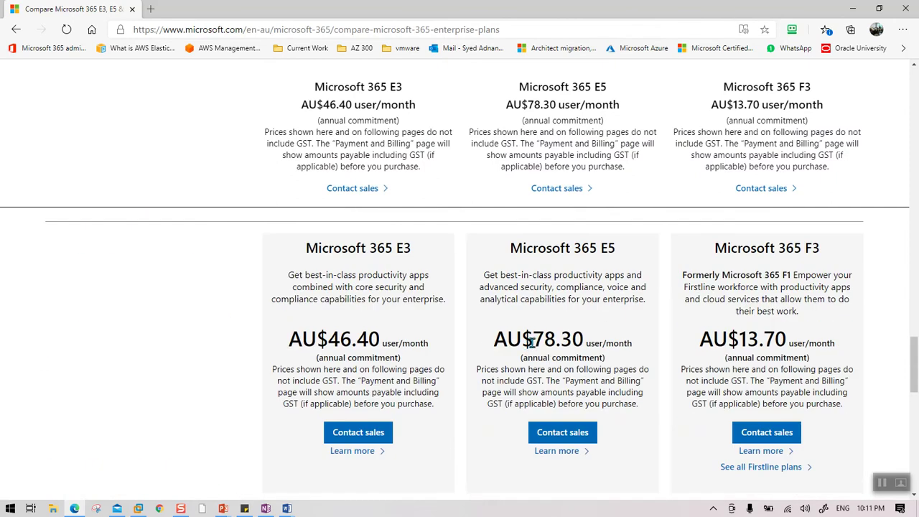
pyautogui.scroll(-2, 531, 344)
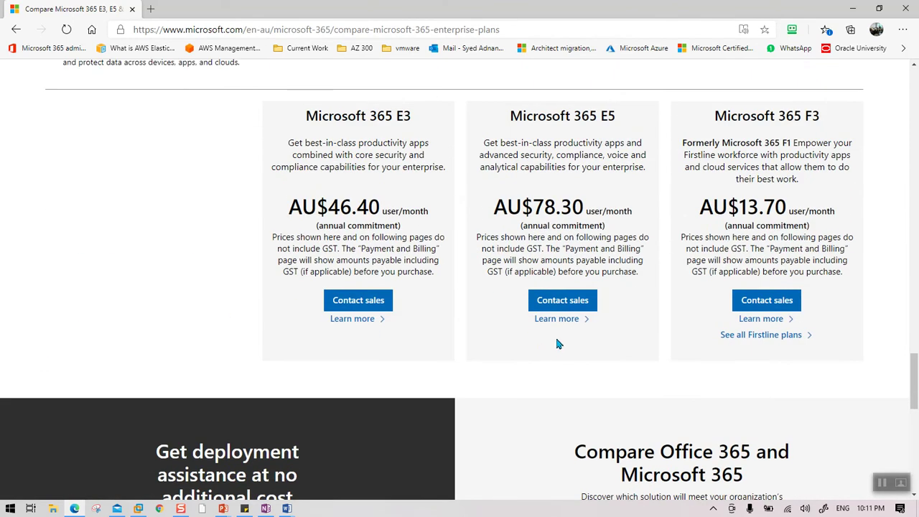
pyautogui.click(560, 322)
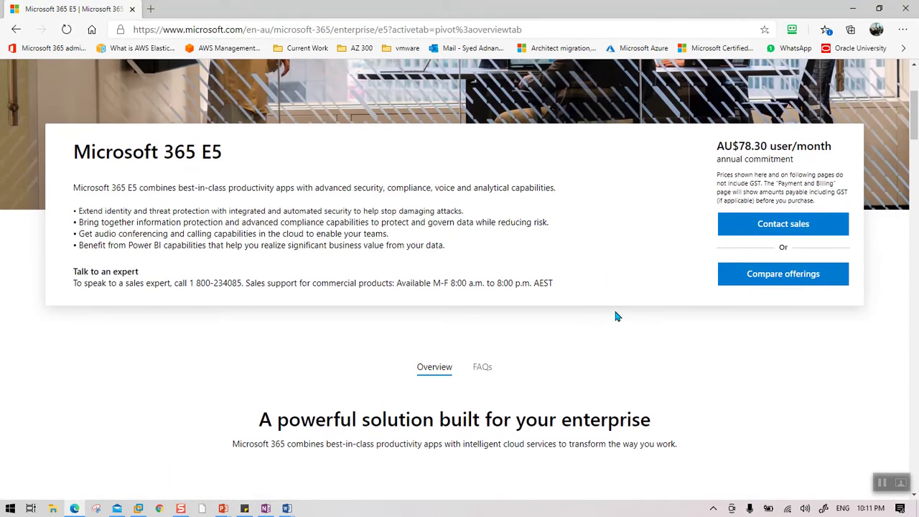
# Step: Scroll through the Microsoft 365 E5 feature list
pyautogui.scroll(-3, 616, 316)
pyautogui.scroll(-10, 616, 316)
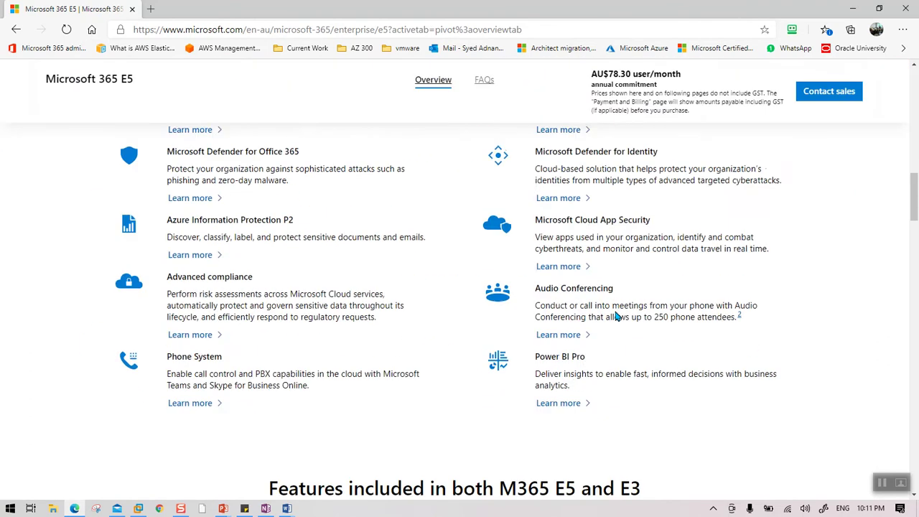
pyautogui.scroll(-8, 616, 316)
pyautogui.scroll(14, 614, 317)
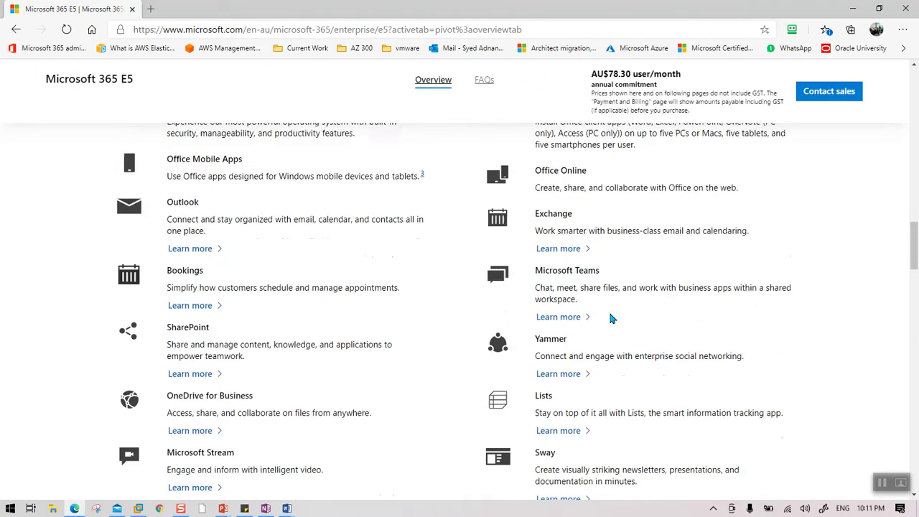
pyautogui.scroll(10, 611, 319)
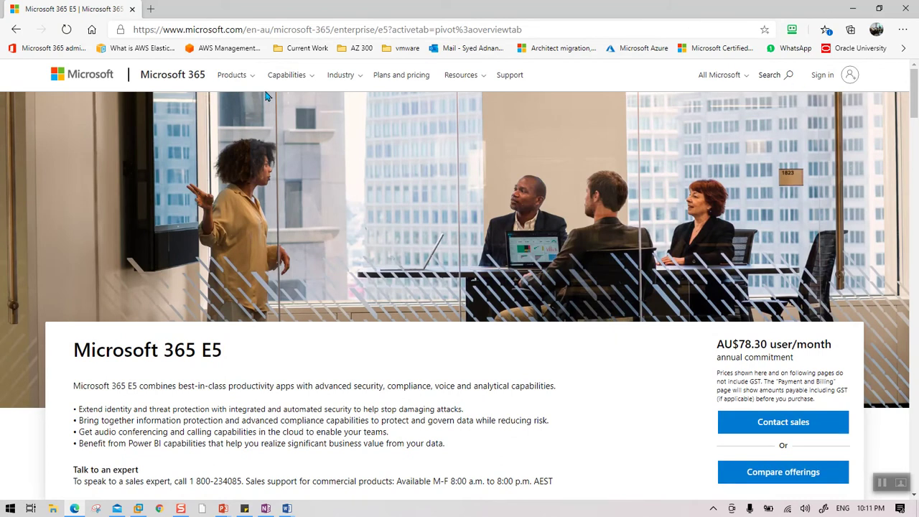
# Step: Return to the E3, E5 and F3 comparison via Products > Enterprise > See plans and pricing
pyautogui.click(240, 79)
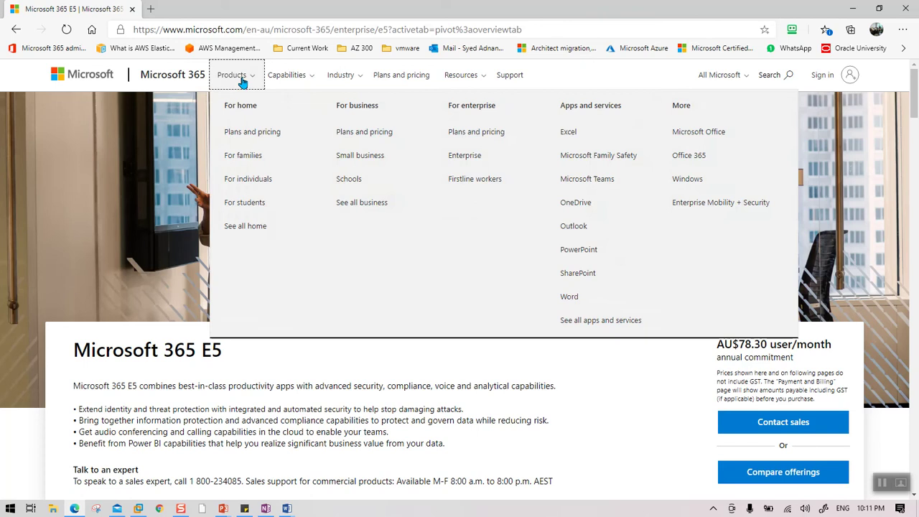
pyautogui.click(467, 155)
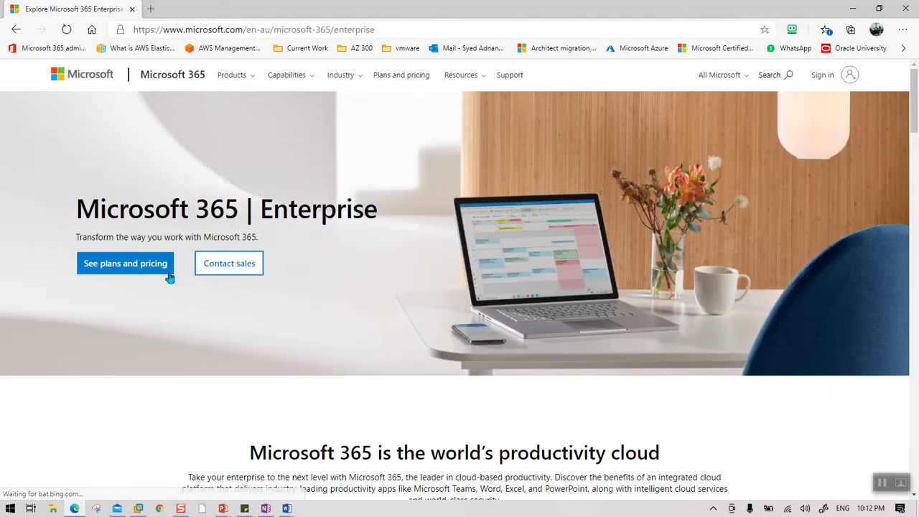
pyautogui.scroll(-5, 146, 237)
pyautogui.scroll(5, 146, 237)
pyautogui.click(131, 270)
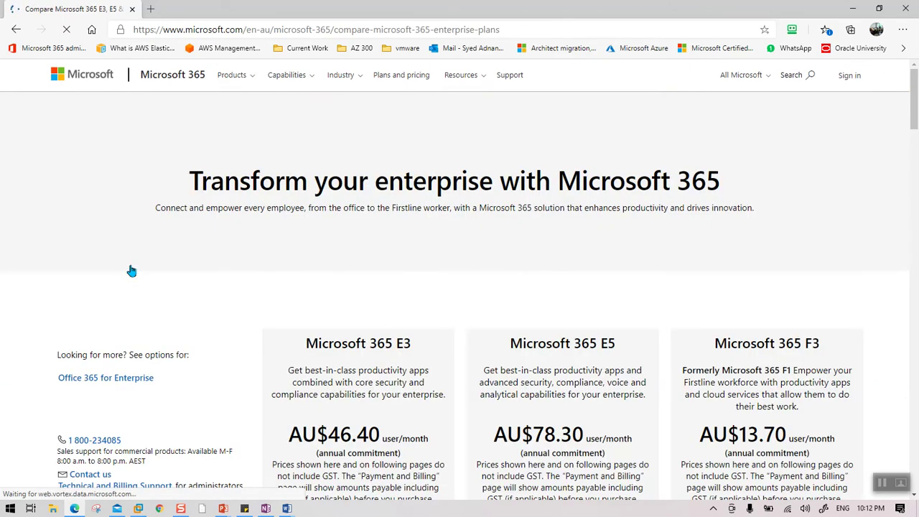
pyautogui.scroll(-3, 479, 291)
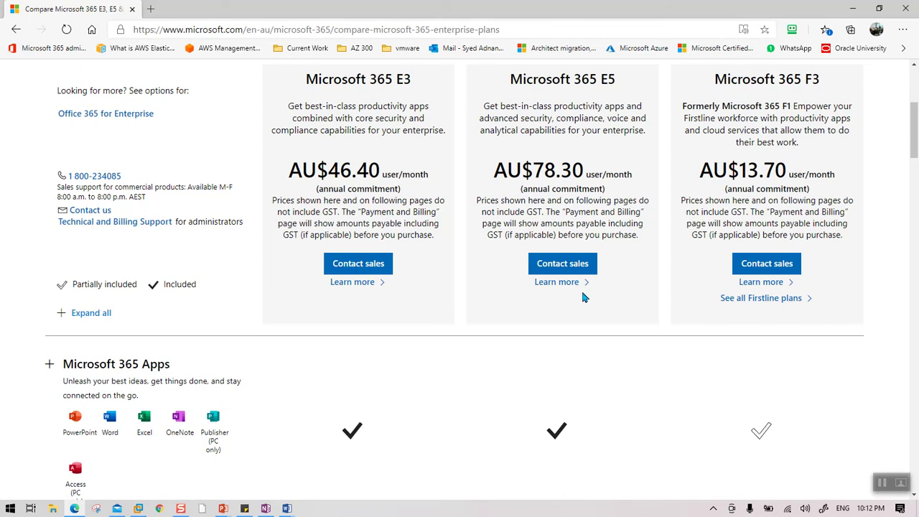
pyautogui.scroll(1, 581, 290)
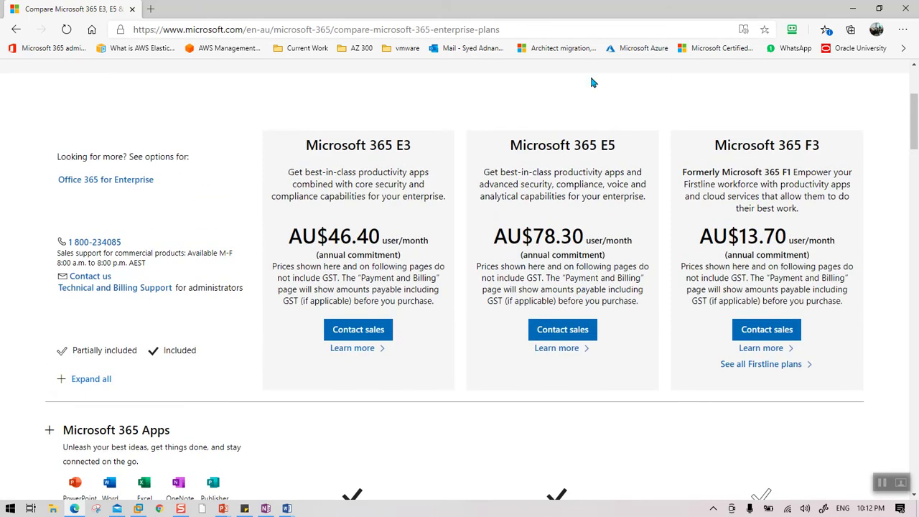
# Step: Open the Microsoft 365 E5 Contact sales form in a new tab, then review the comparison tab again
pyautogui.click(568, 336)
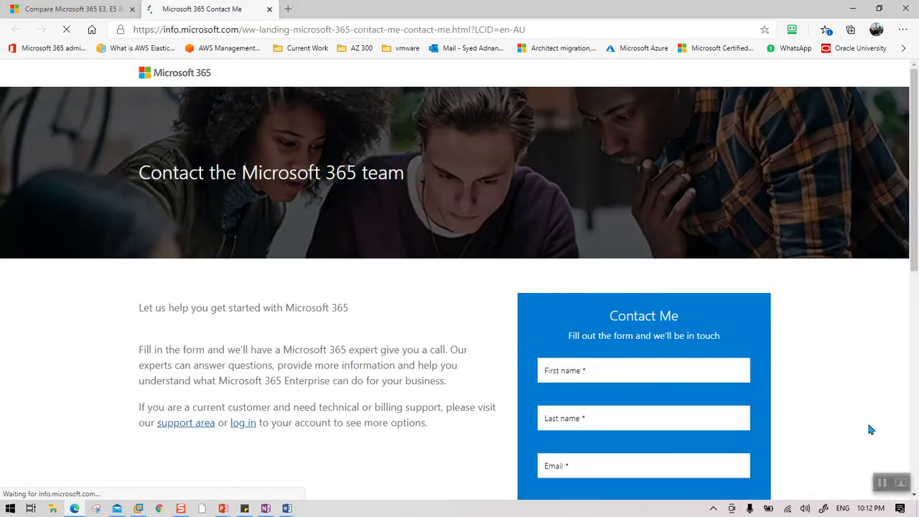
pyautogui.click(95, 13)
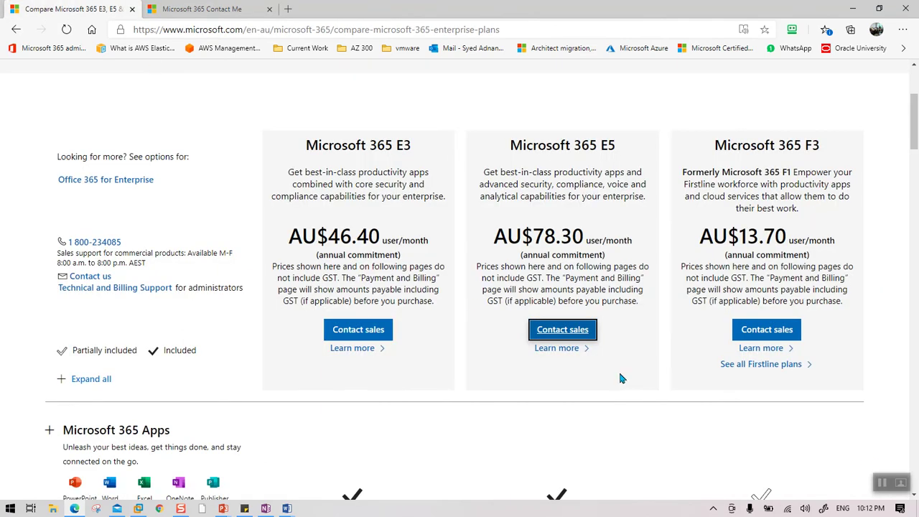
pyautogui.scroll(-1, 618, 369)
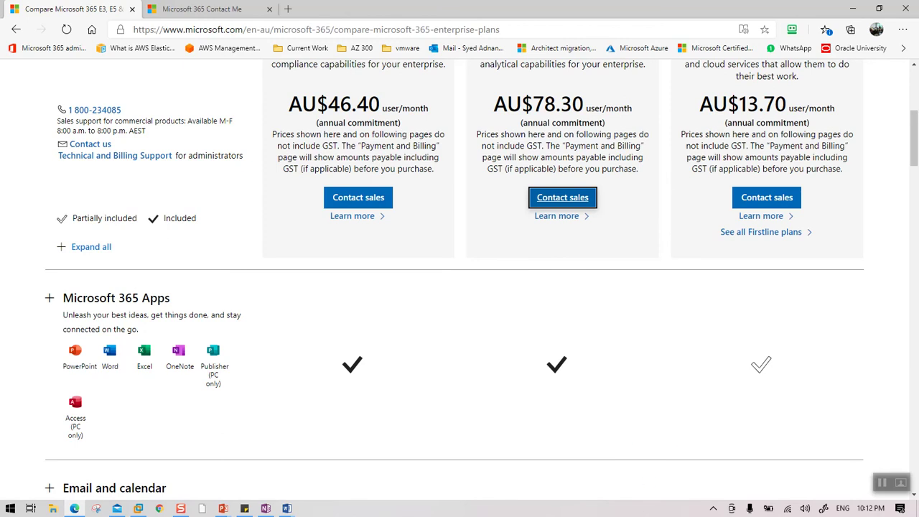
pyautogui.scroll(-10, 637, 230)
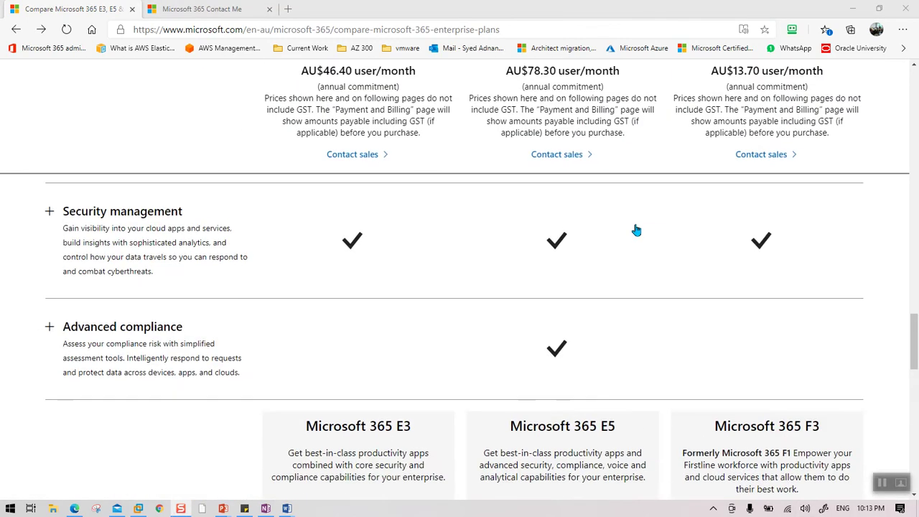
pyautogui.scroll(15, 625, 363)
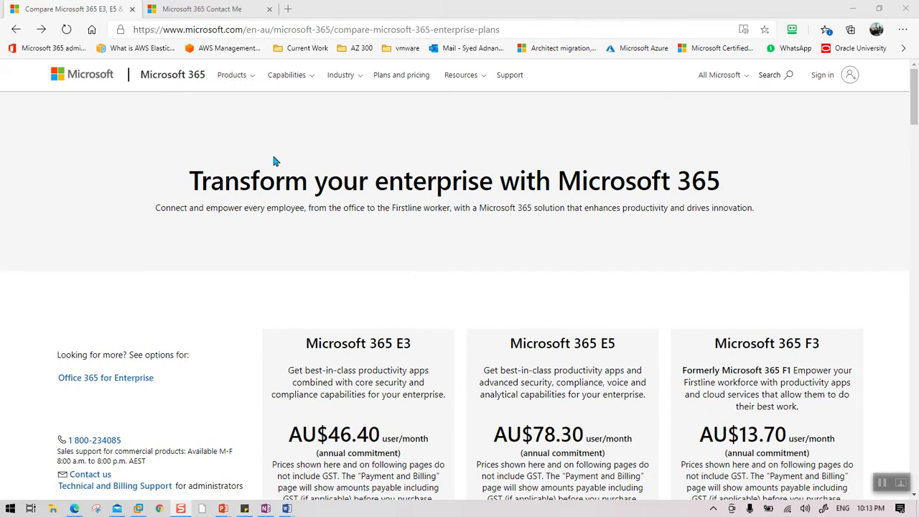
# Step: Search Bing for 'create free microsoft e5' in a new browser tab
pyautogui.click(287, 9)
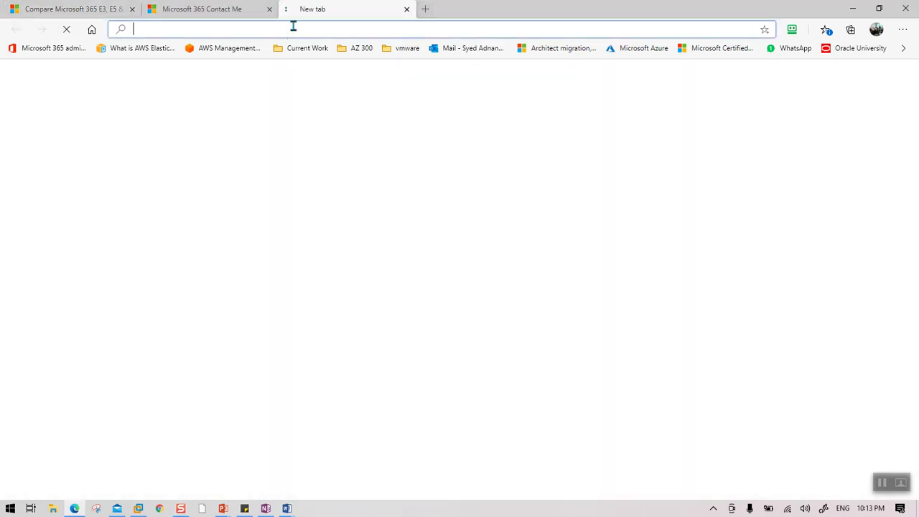
pyautogui.write('f')
pyautogui.press('BackSpace')
pyautogui.press('BackSpace')
pyautogui.write('crea')
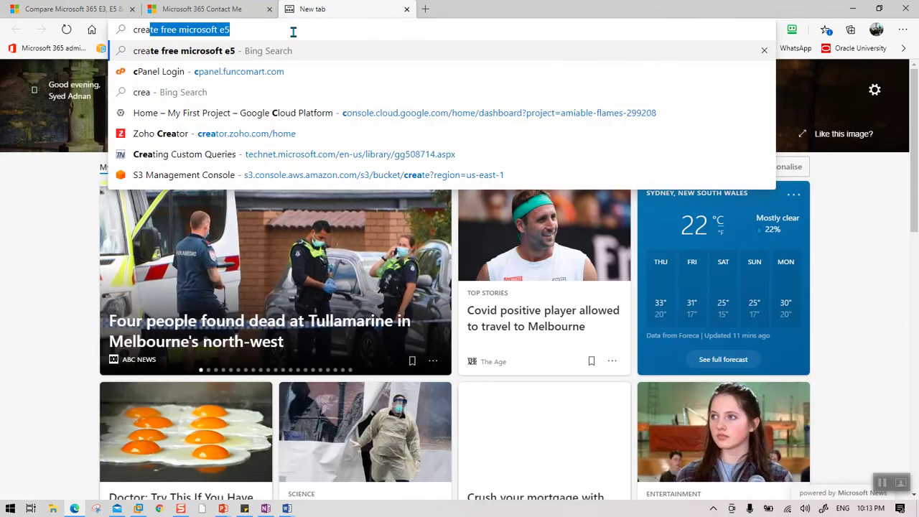
pyautogui.write('te')
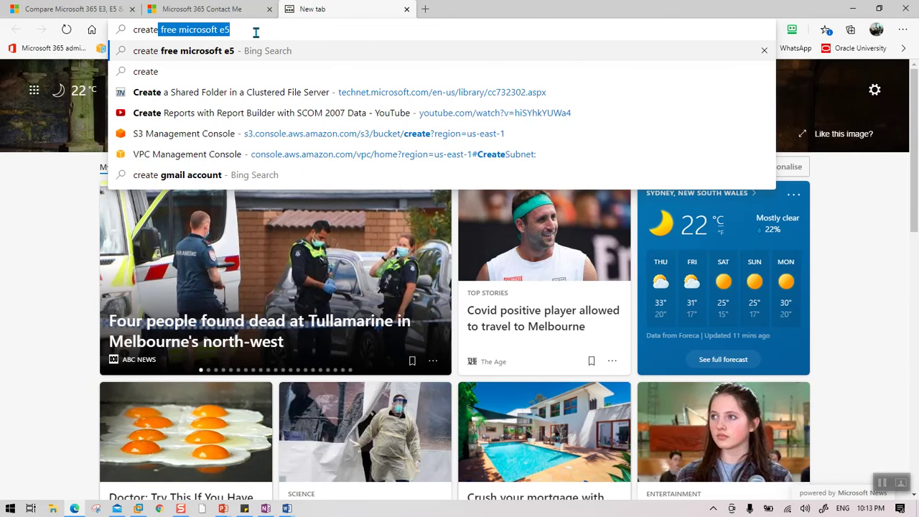
pyautogui.press('Right')
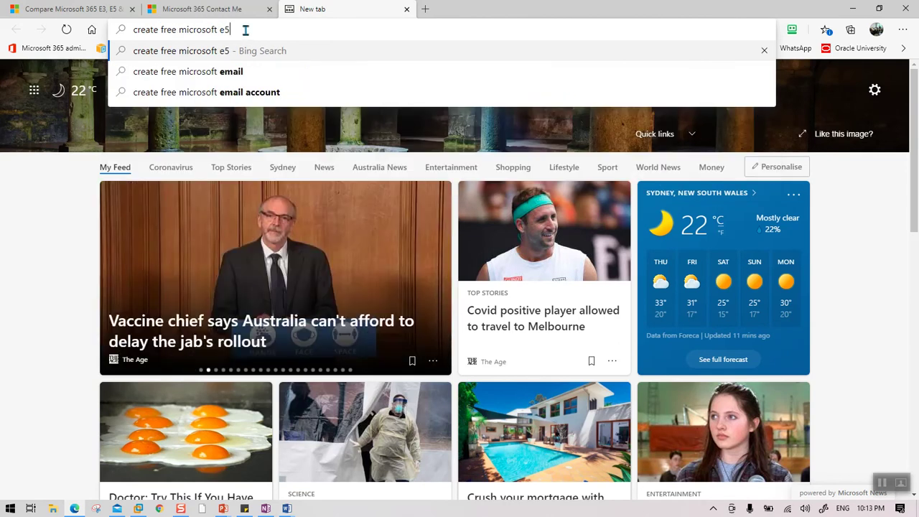
pyautogui.press('Return')
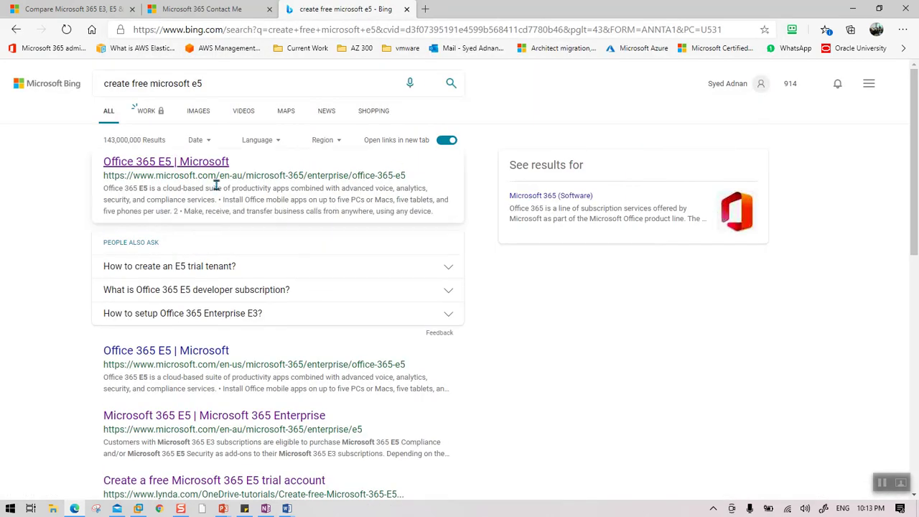
# Step: Open the Office 365 E5 | Microsoft result and start its free trial sign-up
pyautogui.click(184, 165)
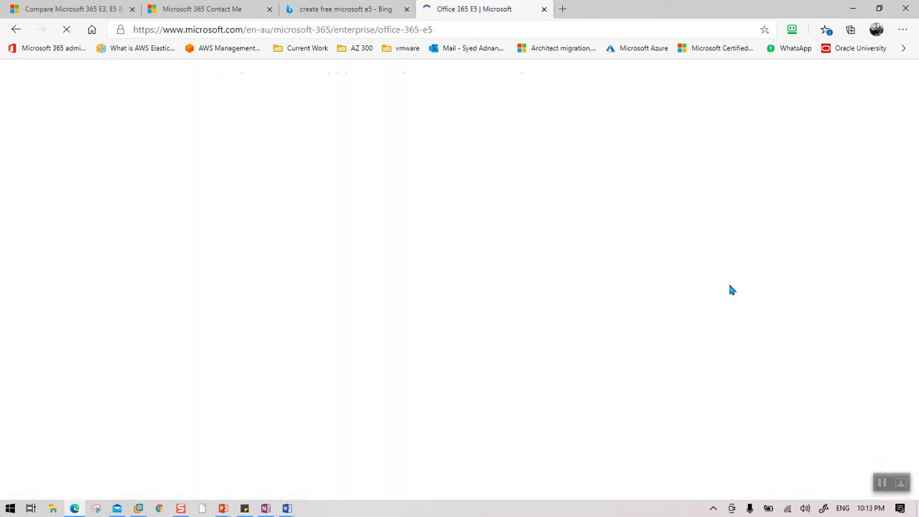
pyautogui.scroll(-1, 811, 424)
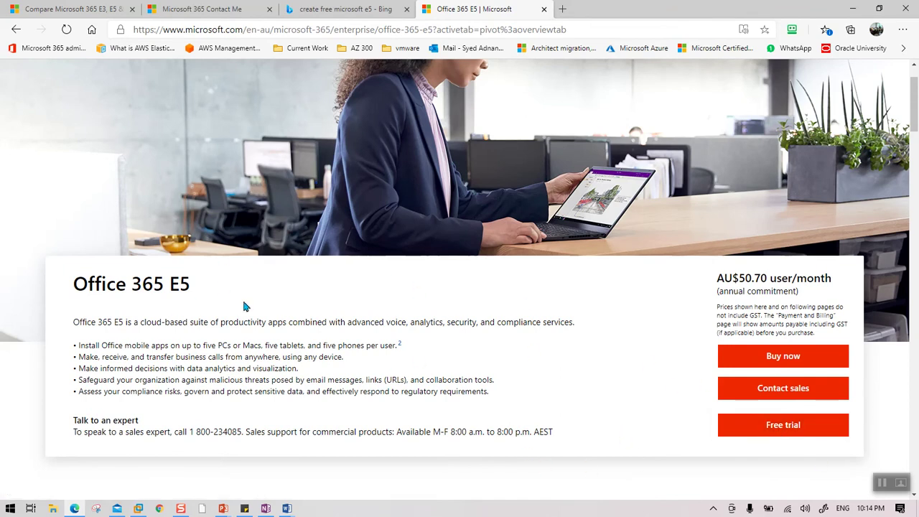
pyautogui.scroll(-3, 623, 467)
pyautogui.scroll(2, 697, 378)
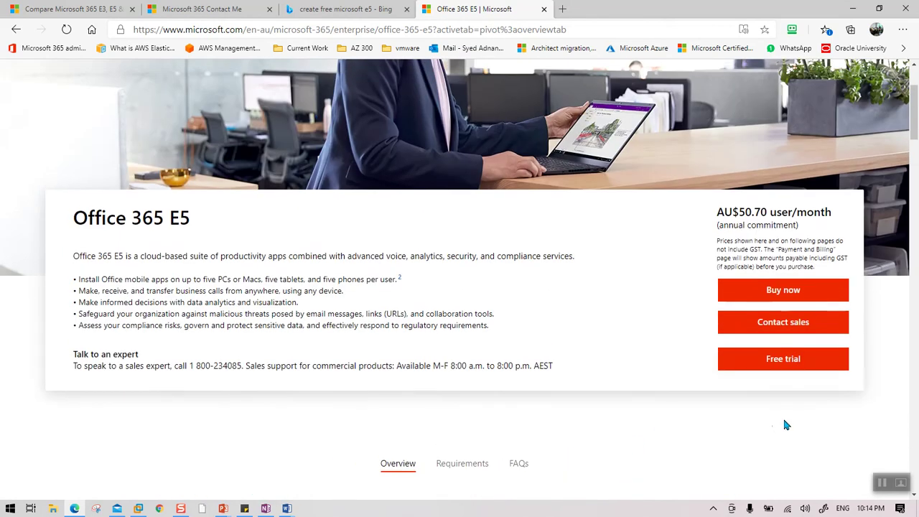
pyautogui.click(793, 363)
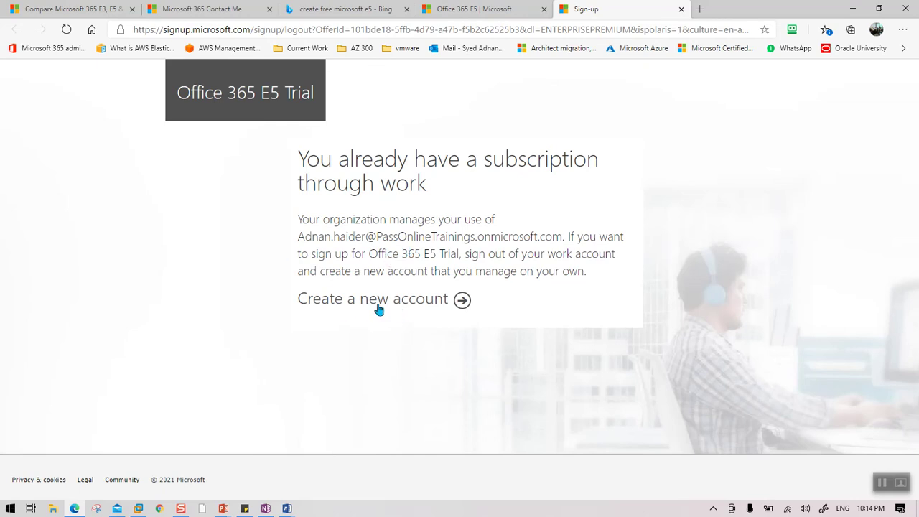
# Step: Choose Create a new account to sign out of the existing work account
pyautogui.click(396, 305)
pyautogui.click(462, 301)
pyautogui.click(402, 301)
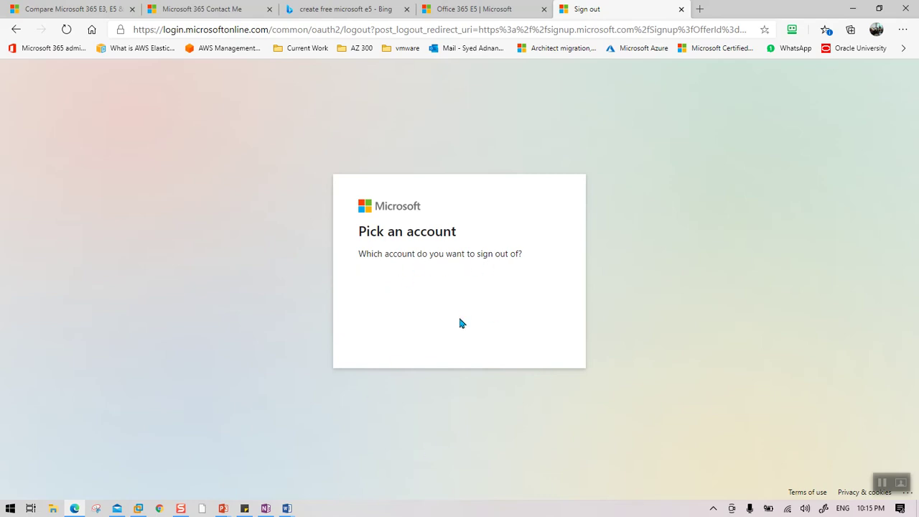
pyautogui.doubleClick(408, 232)
pyautogui.doubleClick(460, 338)
pyautogui.click(461, 331)
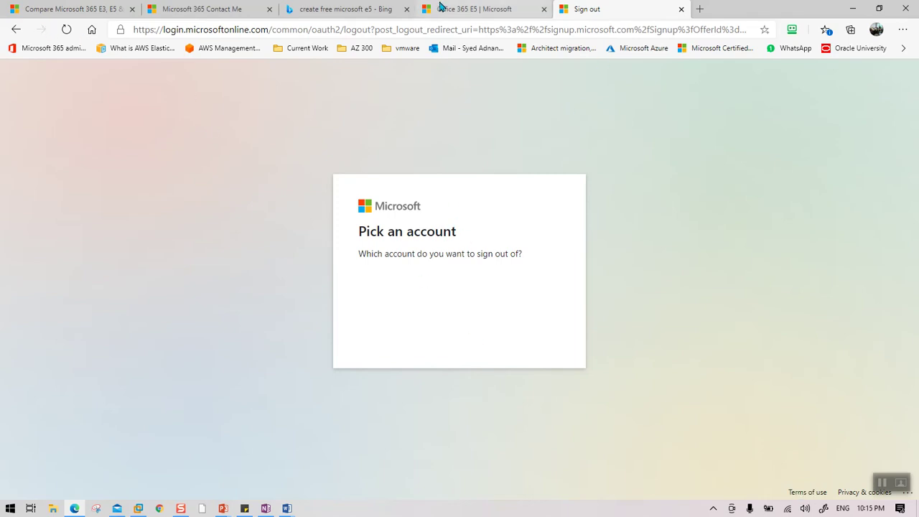
# Step: Restart the E5 free trial from the product page, copy its sign-up address, and launch Chrome
pyautogui.click(441, 7)
pyautogui.click(767, 362)
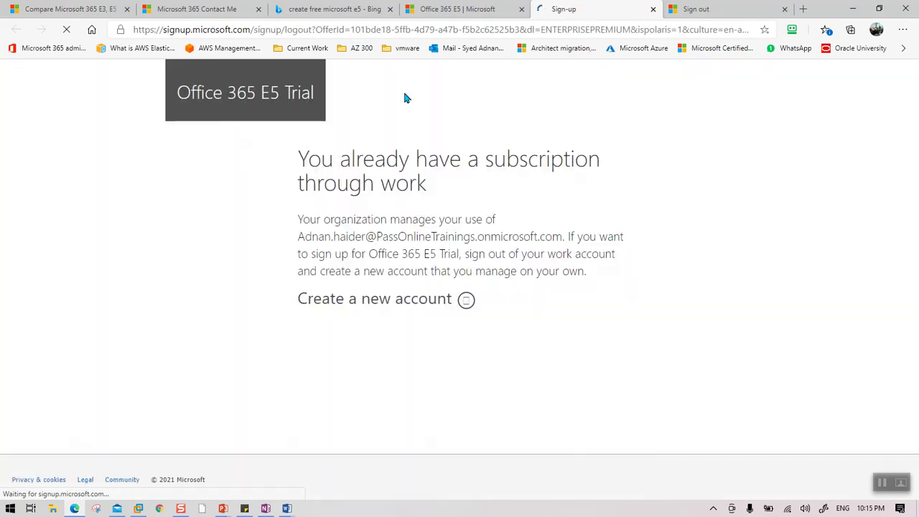
pyautogui.doubleClick(242, 93)
pyautogui.click(456, 302)
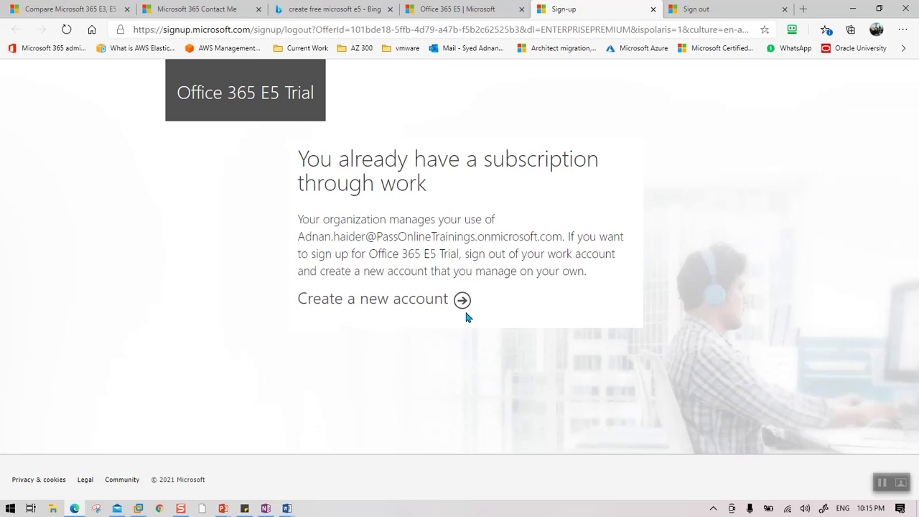
pyautogui.click(344, 31)
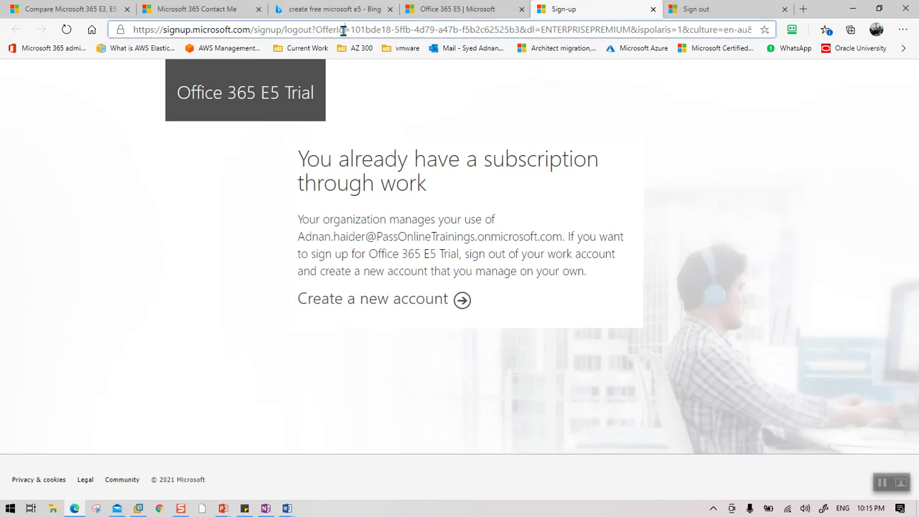
pyautogui.click(160, 508)
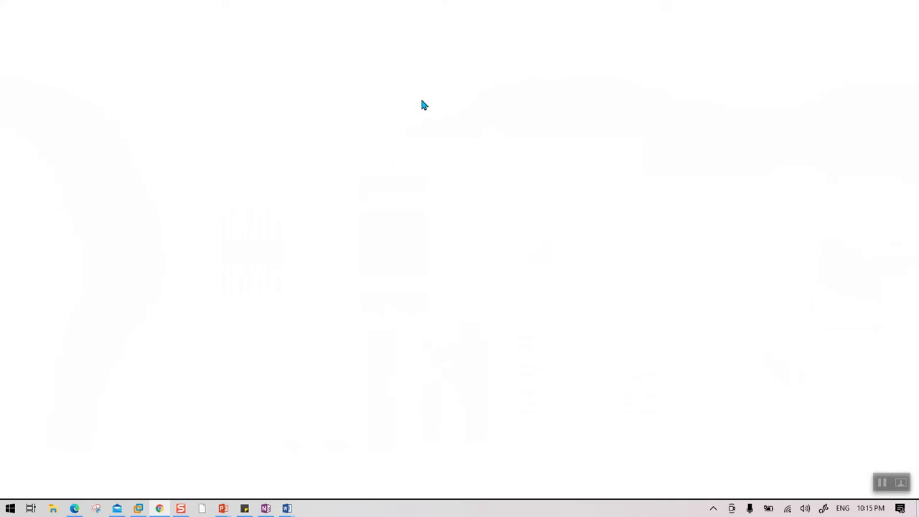
# Step: Load the copied sign-up address in Chrome, sign out of the work account, then go back to Google
pyautogui.click(304, 27)
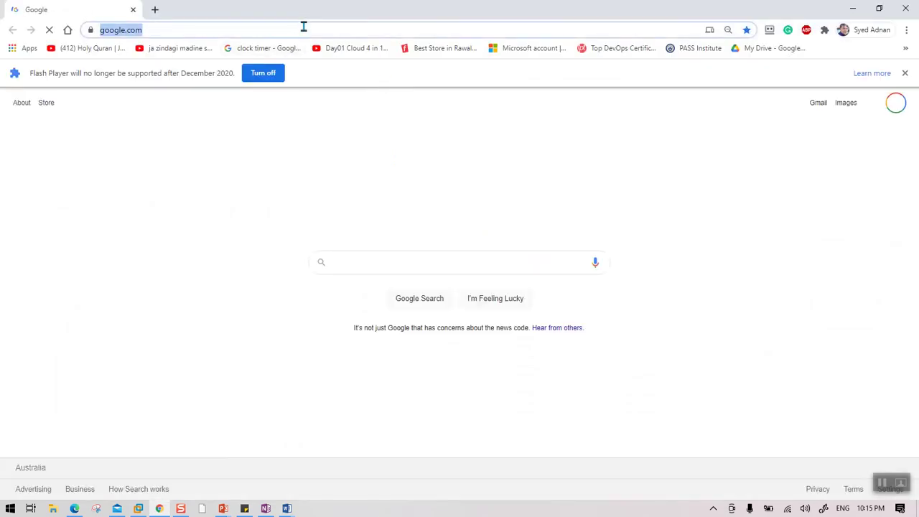
pyautogui.write('https://signup.microsoft.com/signup/logout?OfferId=101bde18-5ffb-4d79-a47b-f5b2c62525b3&dl=ENTERPRISEPREMIUM&ispolaris=1&culture=en-au&country=AU')
pyautogui.press('Return')
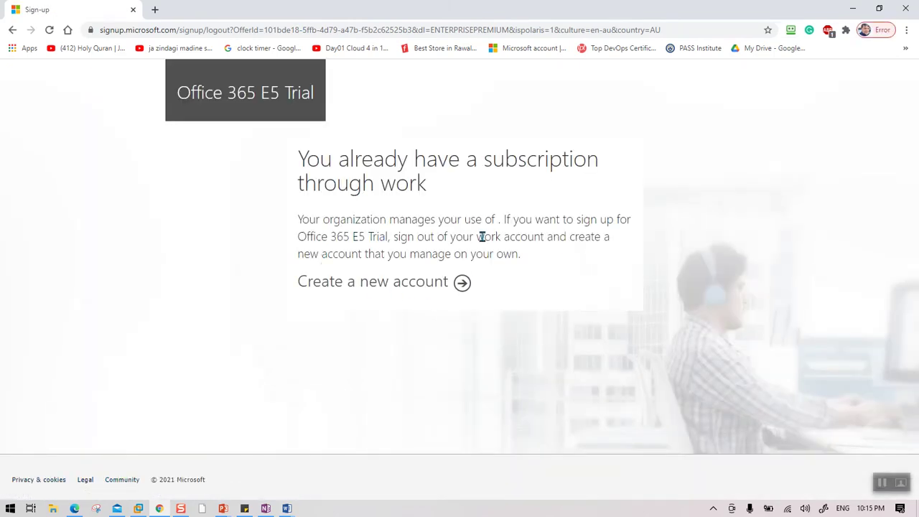
pyautogui.click(429, 282)
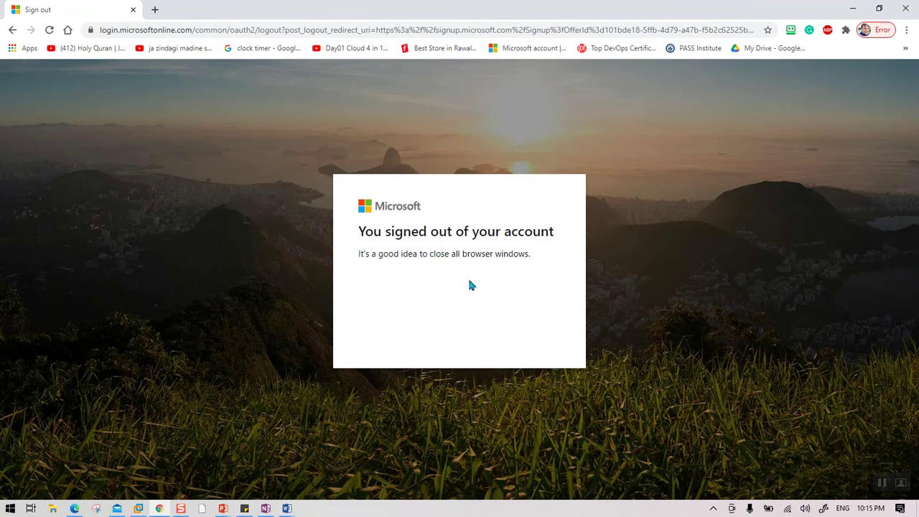
pyautogui.click(13, 30)
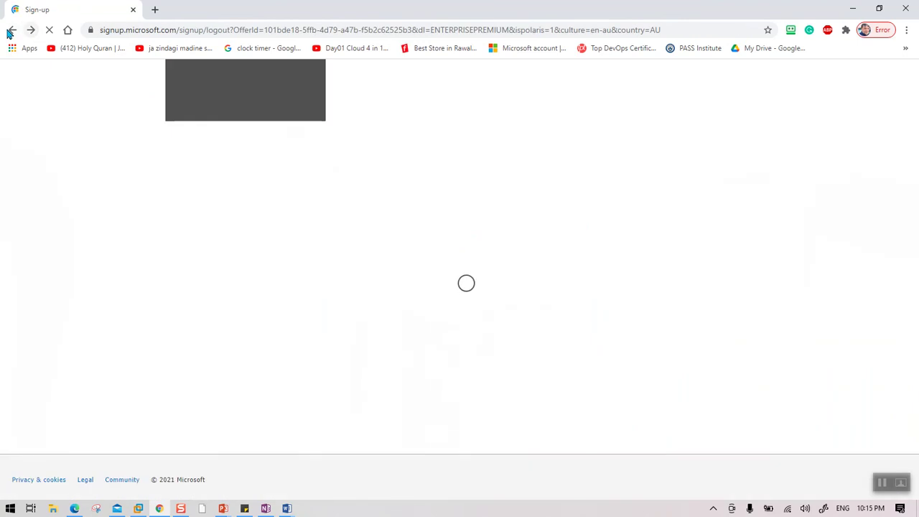
pyautogui.click(11, 30)
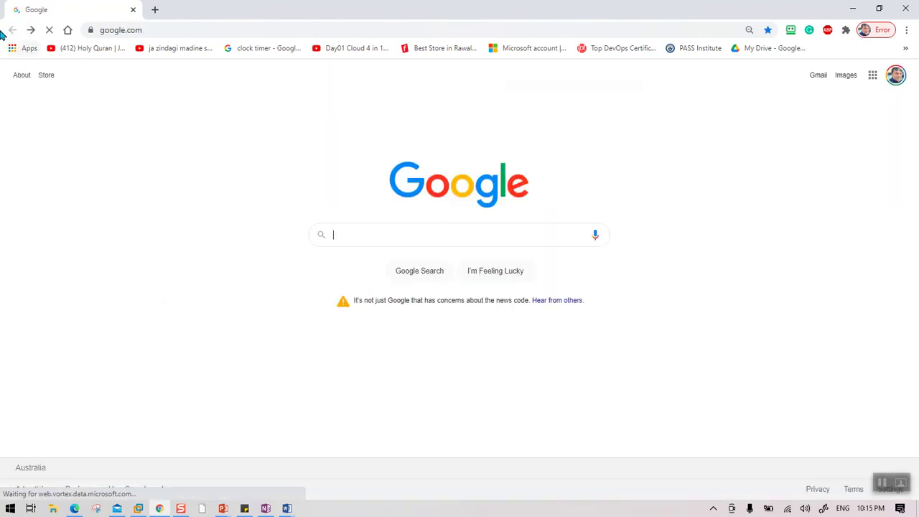
# Step: Google 'create a free office 365 E5' and open the Office 365 E5 | Microsoft result
pyautogui.click(351, 32)
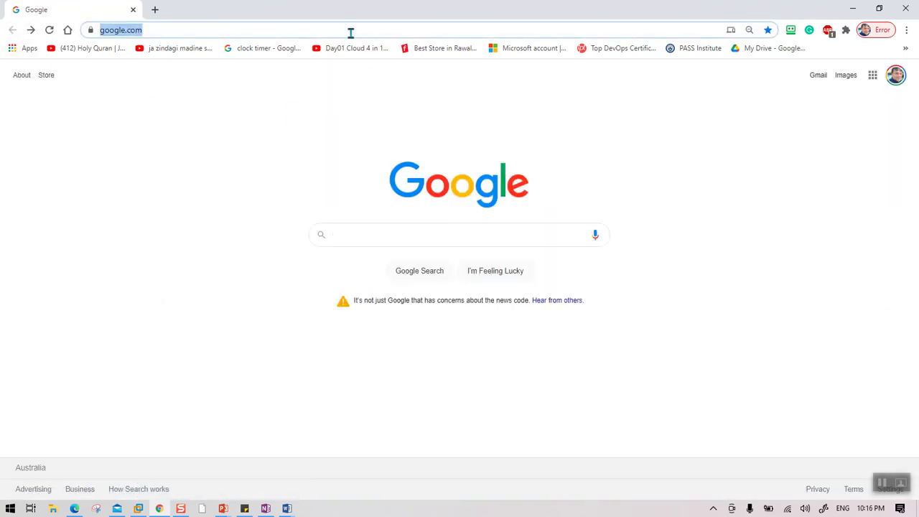
pyautogui.write('l')
pyautogui.press('BackSpace')
pyautogui.write('t')
pyautogui.press('BackSpace')
pyautogui.write('create a free')
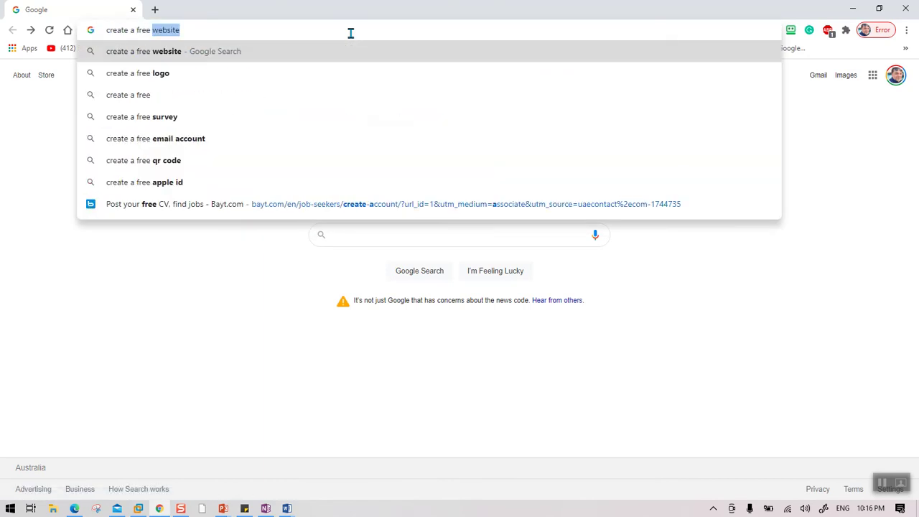
pyautogui.write(' office 365 ')
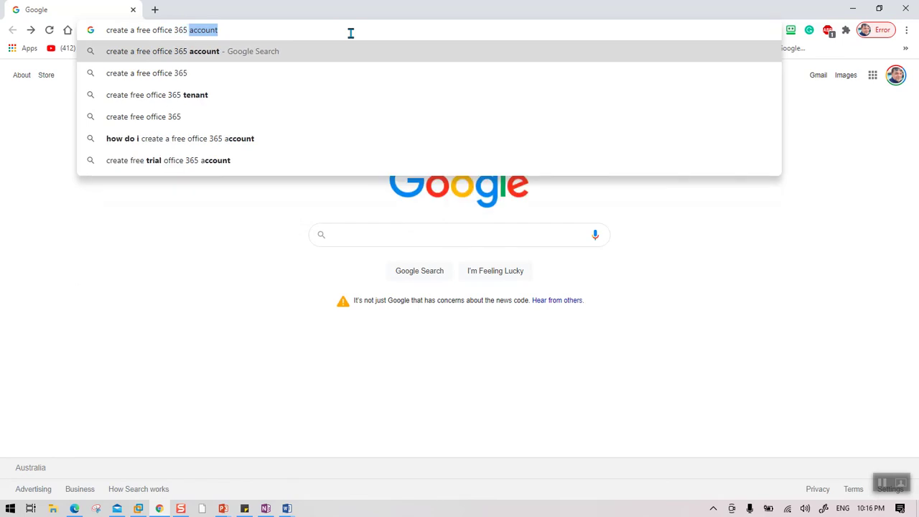
pyautogui.write('E5')
pyautogui.press('Return')
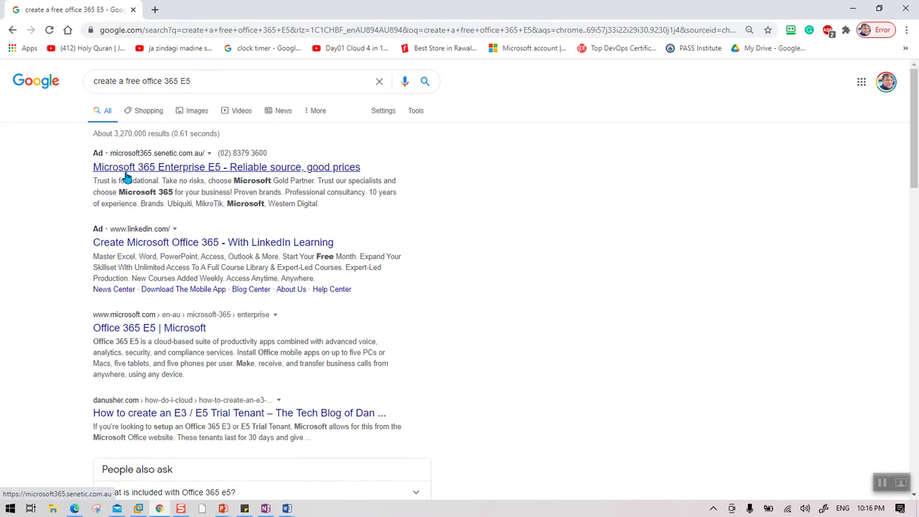
pyautogui.click(133, 330)
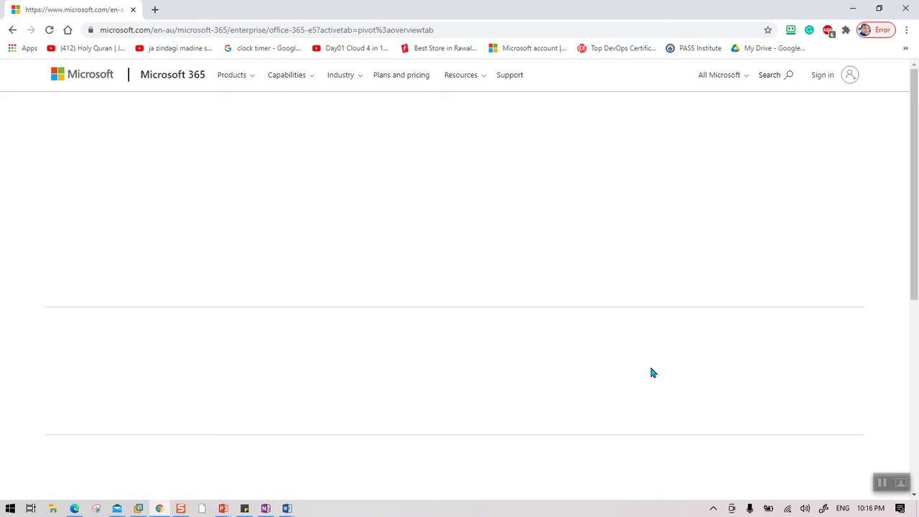
# Step: Reload the Office 365 E5 page, start the free trial, and select the sign-up form's address
pyautogui.click(49, 30)
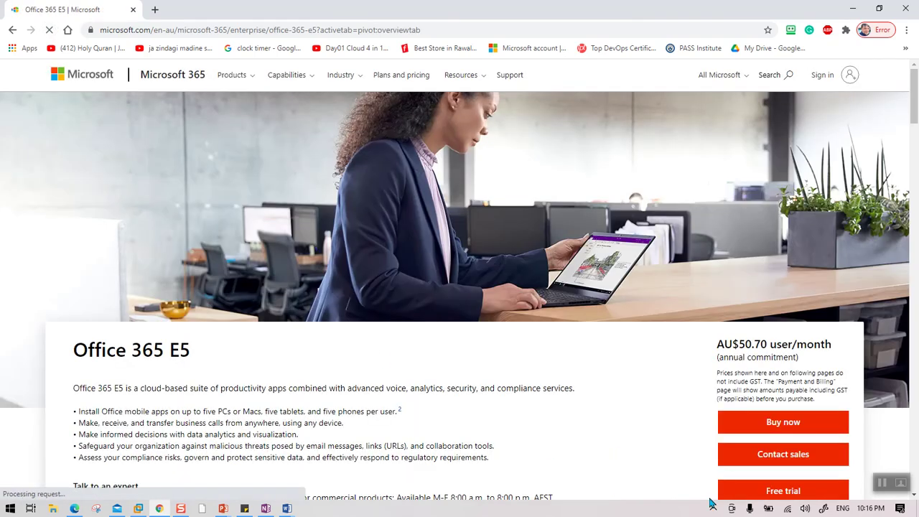
pyautogui.click(771, 492)
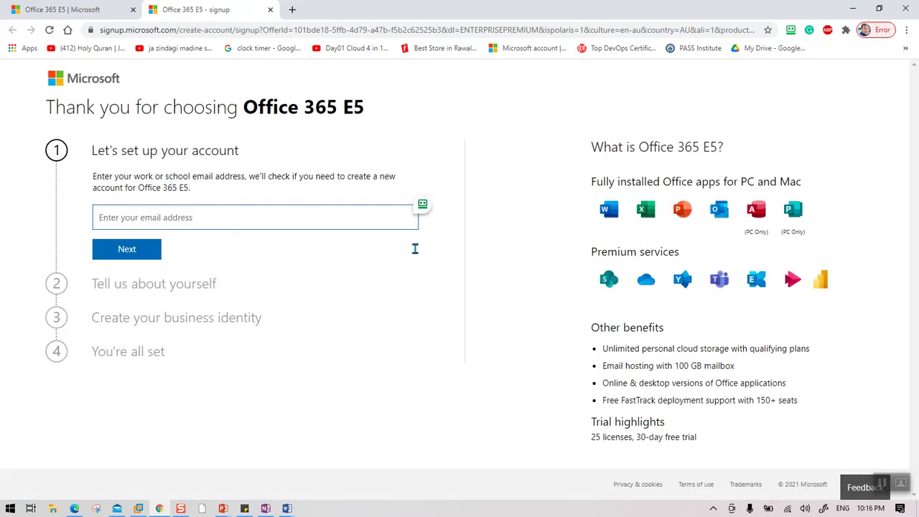
pyautogui.click(267, 33)
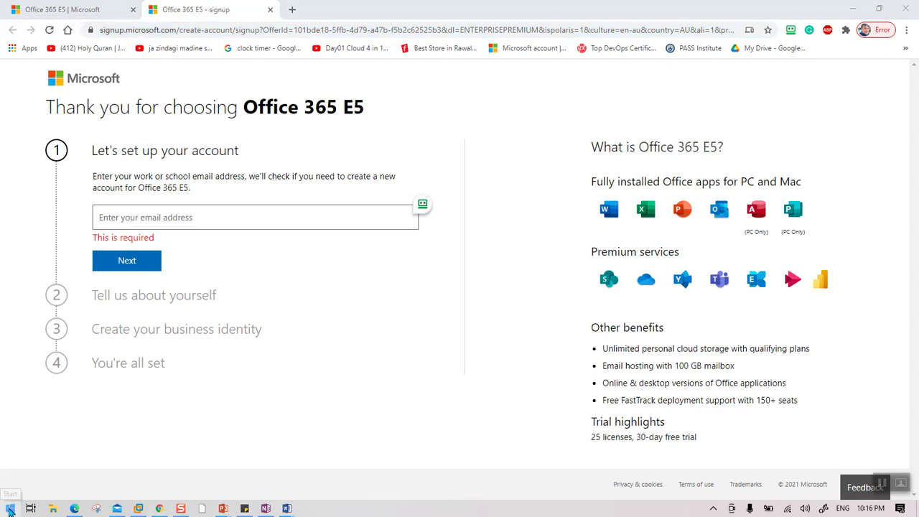
# Step: Paste the sign-up address into a new Notepad note, then return to the sign-up email field
pyautogui.click(10, 508)
pyautogui.write('note')
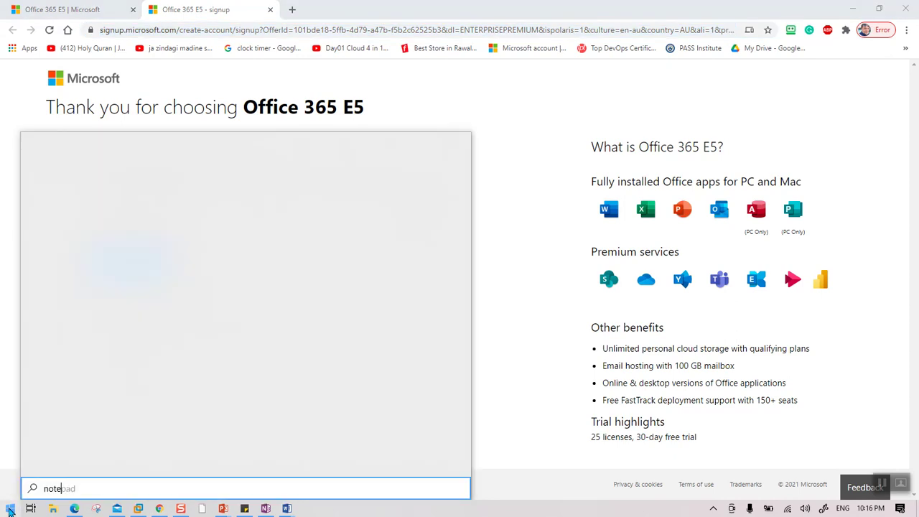
pyautogui.click(87, 195)
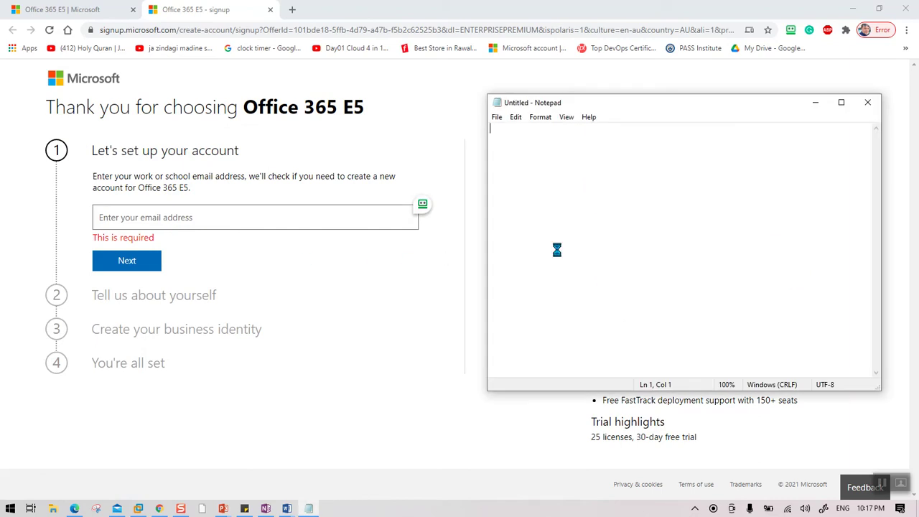
pyautogui.write('https://signup.microsoft.com/create-account/signup?OfferId=101bde18-5ffb-4d79-a47b-f5b2c62525b3&dl=ENTERPRISEPREMIUM&ispolaris=1&culture=en-au&country=AU&ali=1&products=cfq7ttc0k5jn:0005')
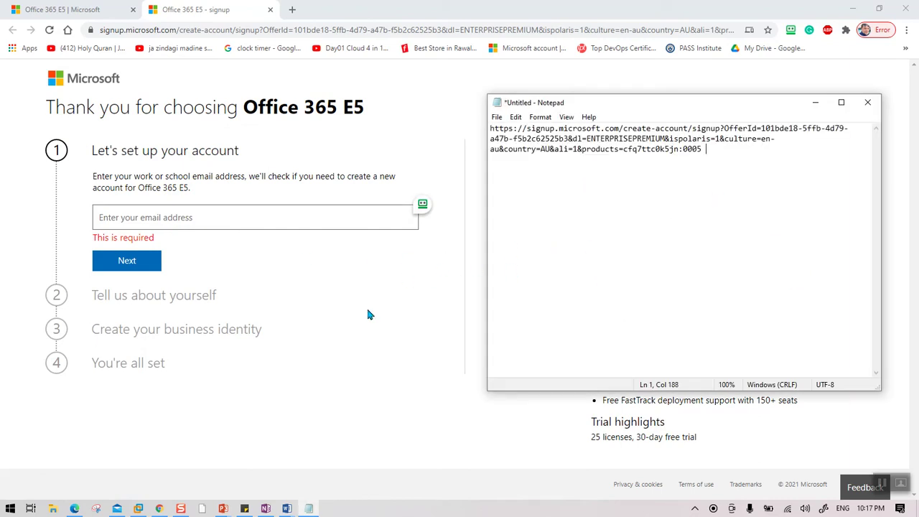
pyautogui.click(370, 315)
pyautogui.click(202, 219)
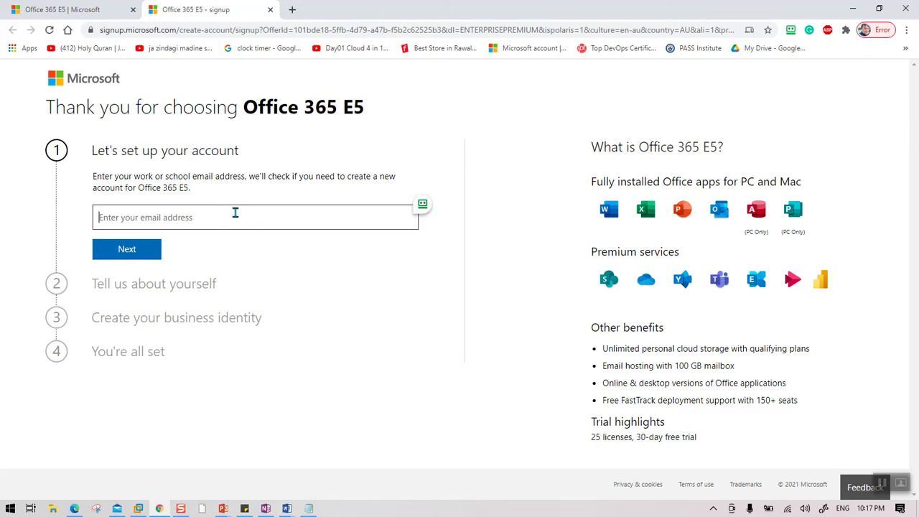
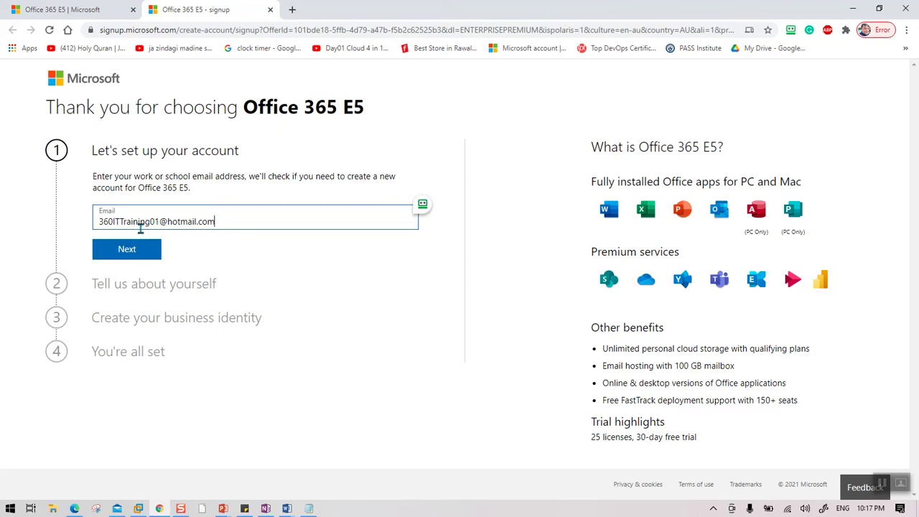
# Step: Enter the contact e-mail address in the Email field and submit it
pyautogui.click(138, 248)
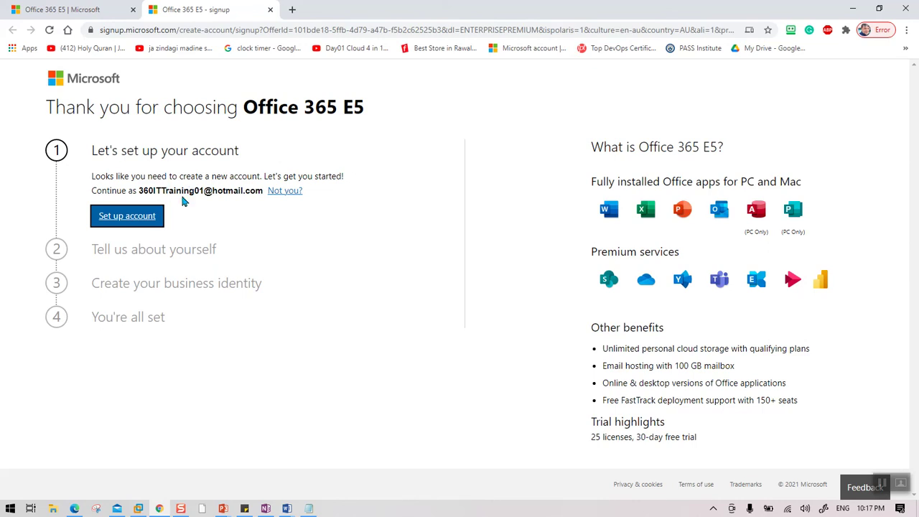
# Step: Fill in the account holder's first name, last name and business phone, then begin phone verification
pyautogui.click(133, 219)
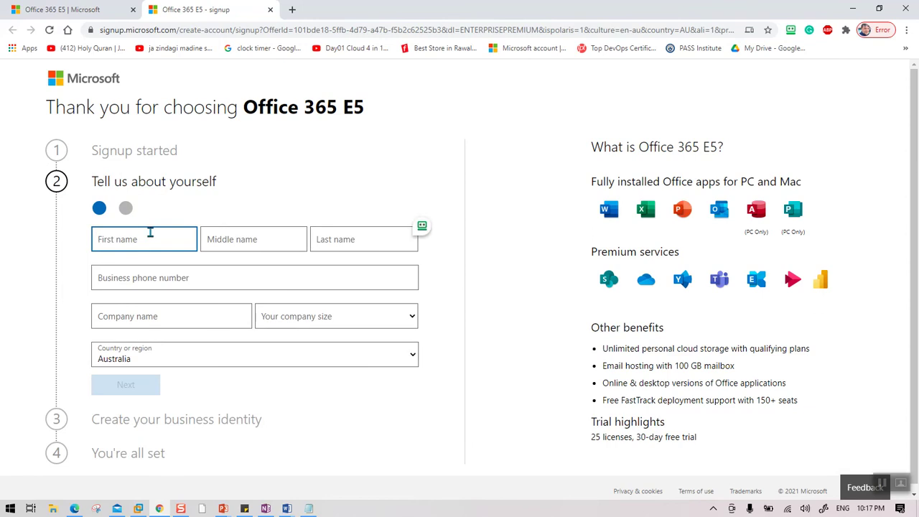
pyautogui.press('Tab')
pyautogui.press('Tab')
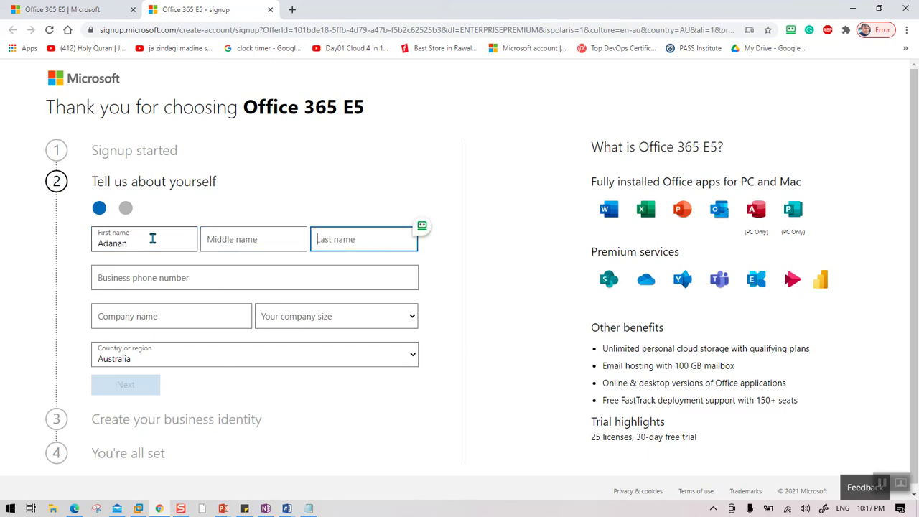
pyautogui.press('Tab')
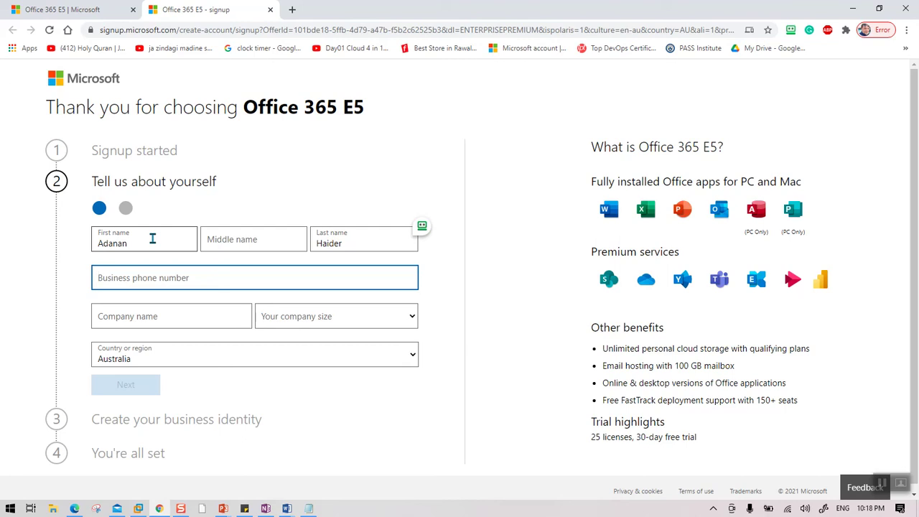
pyautogui.write('04')
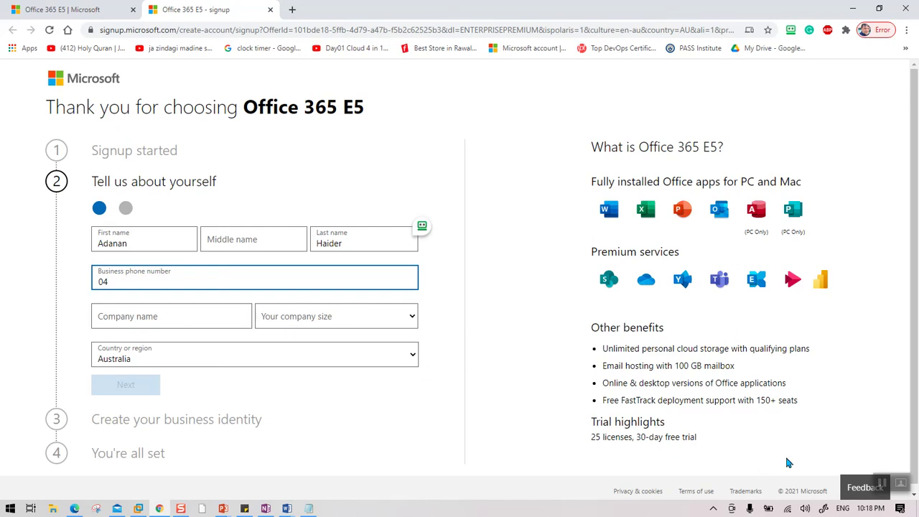
pyautogui.press('Return')
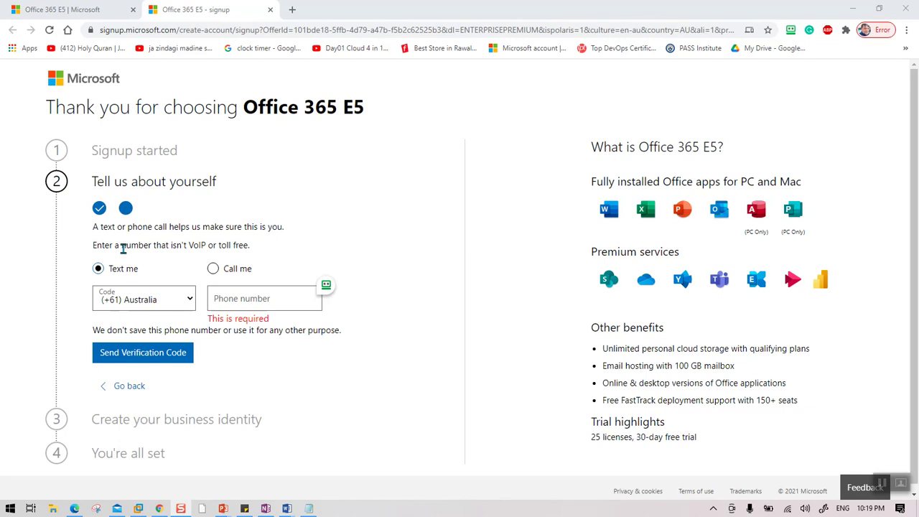
pyautogui.click(237, 303)
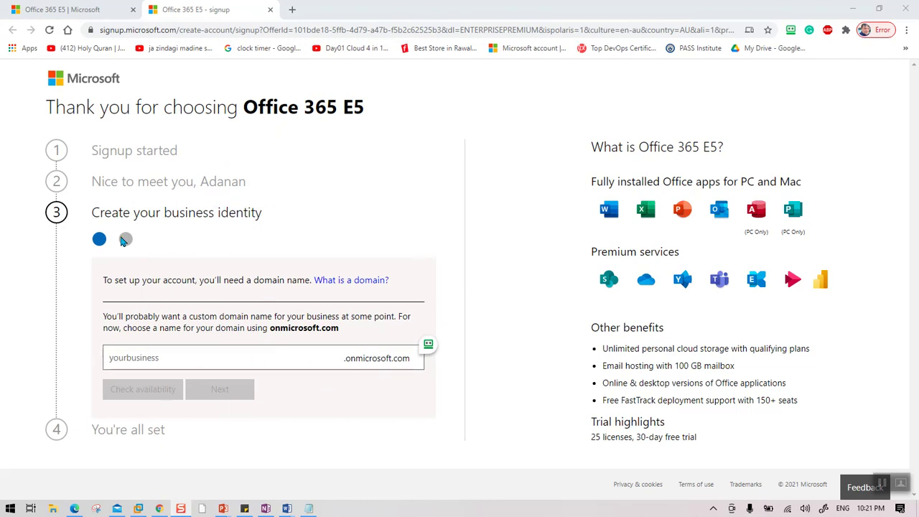
# Step: Claim the domain 360ITServices.onmicrosoft.com after 360IT turns out to be taken
pyautogui.click(204, 363)
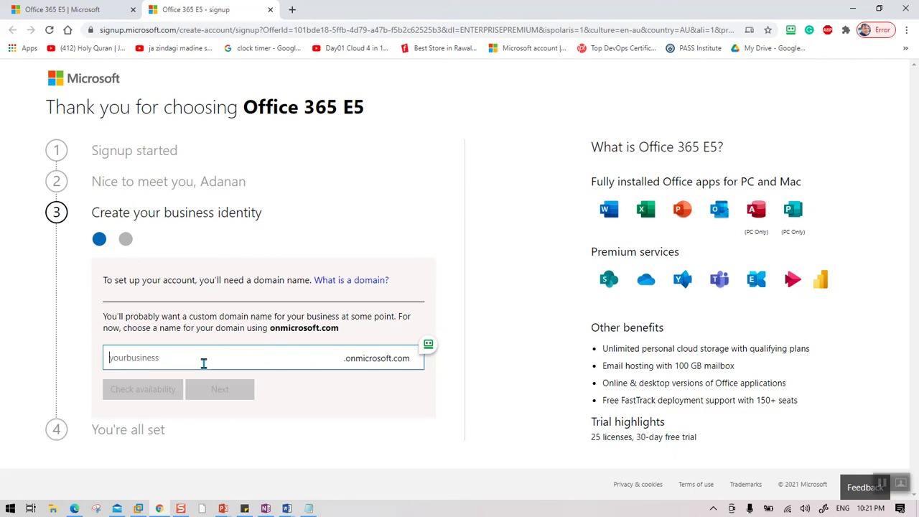
pyautogui.write('360')
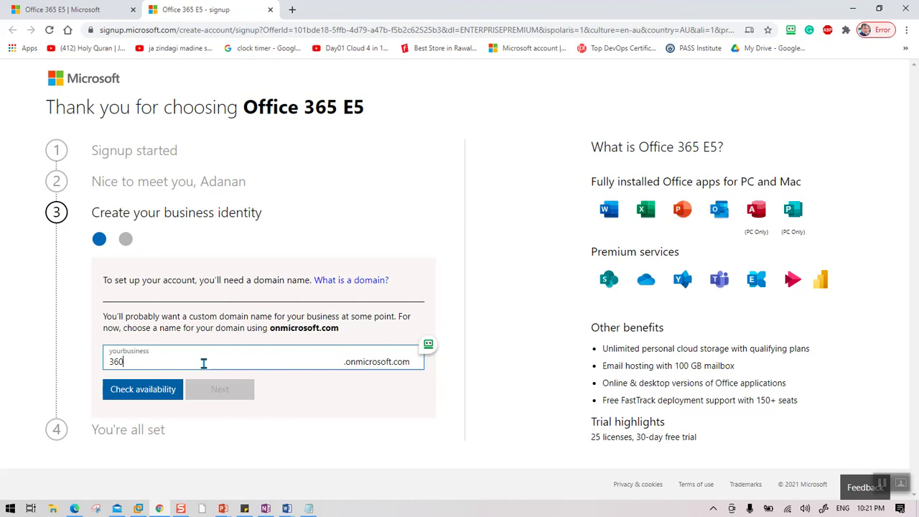
pyautogui.write('IT')
pyautogui.click(149, 394)
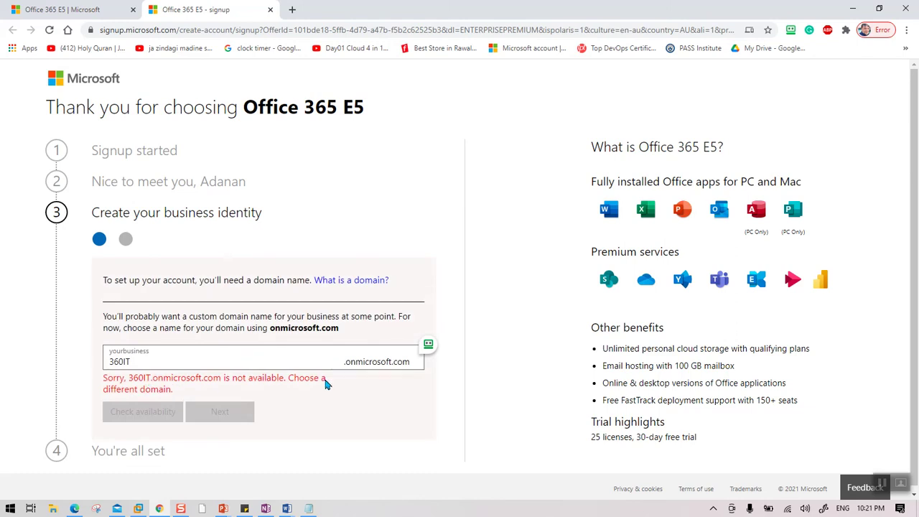
pyautogui.click(260, 359)
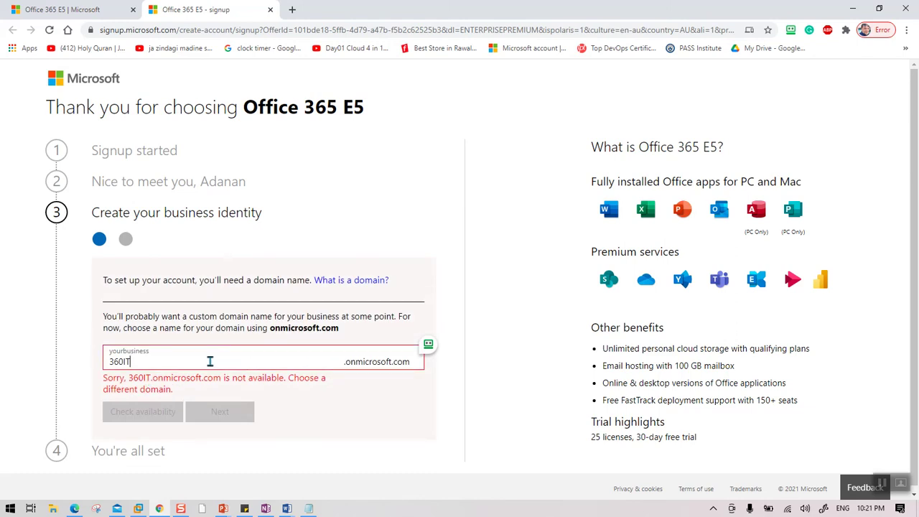
pyautogui.write('S')
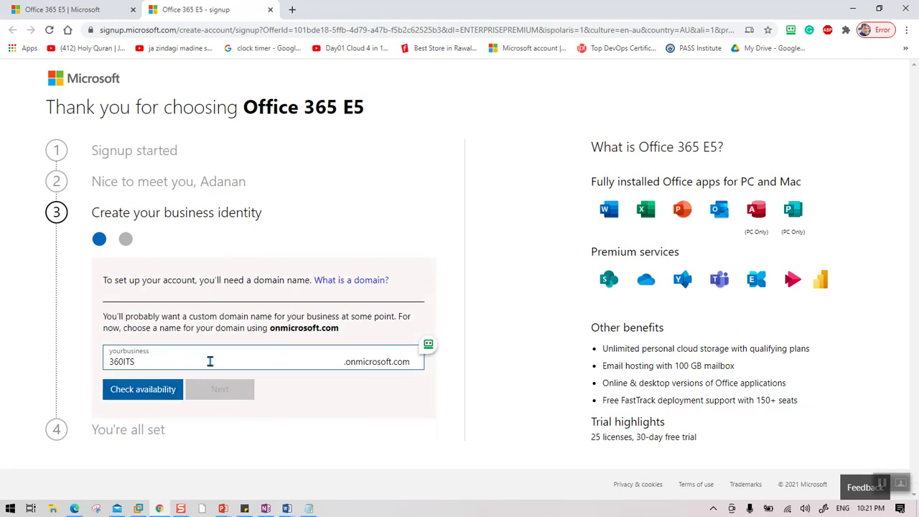
pyautogui.write('ervices')
pyautogui.click(163, 394)
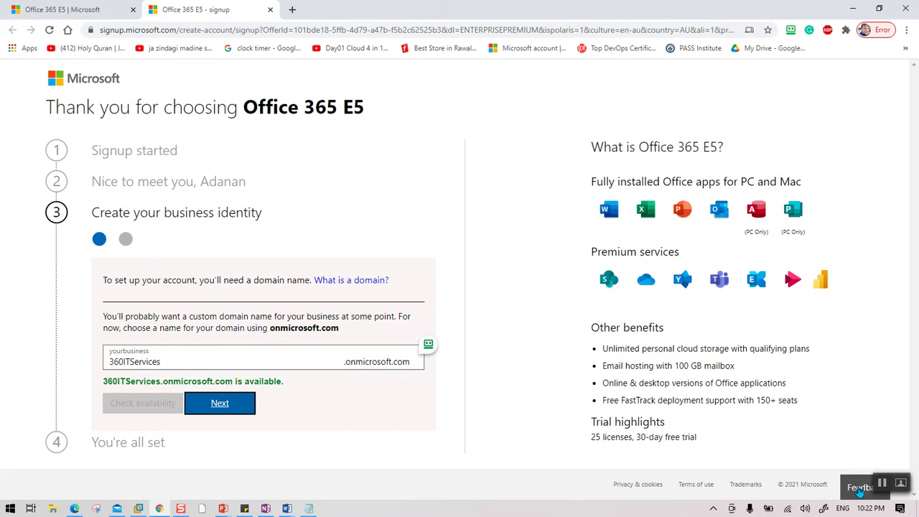
pyautogui.click(220, 404)
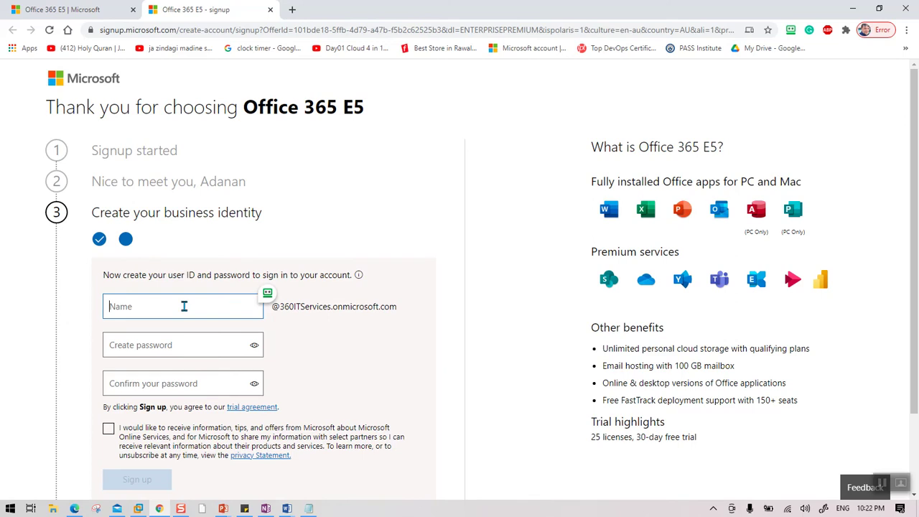
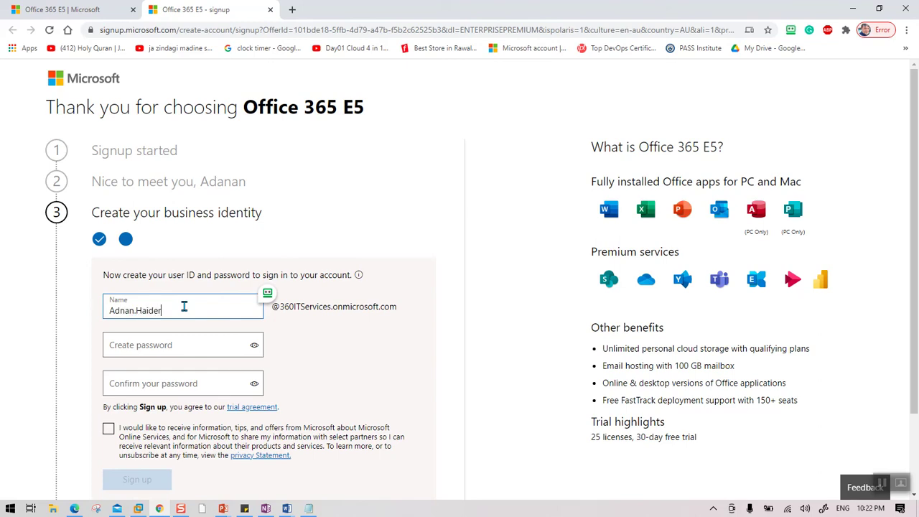
# Step: Enter the user's name as sign-in ID, set and confirm the password, opt in, and sign up
pyautogui.click(172, 348)
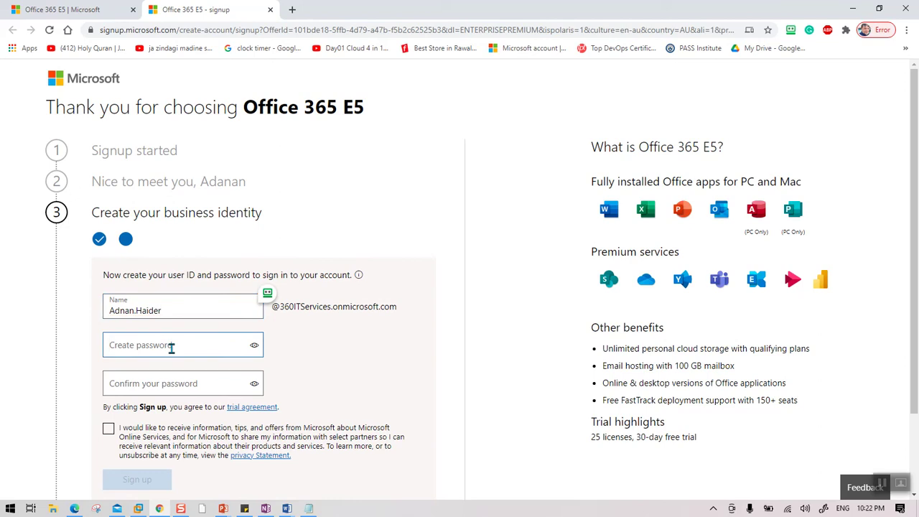
pyautogui.write('*********')
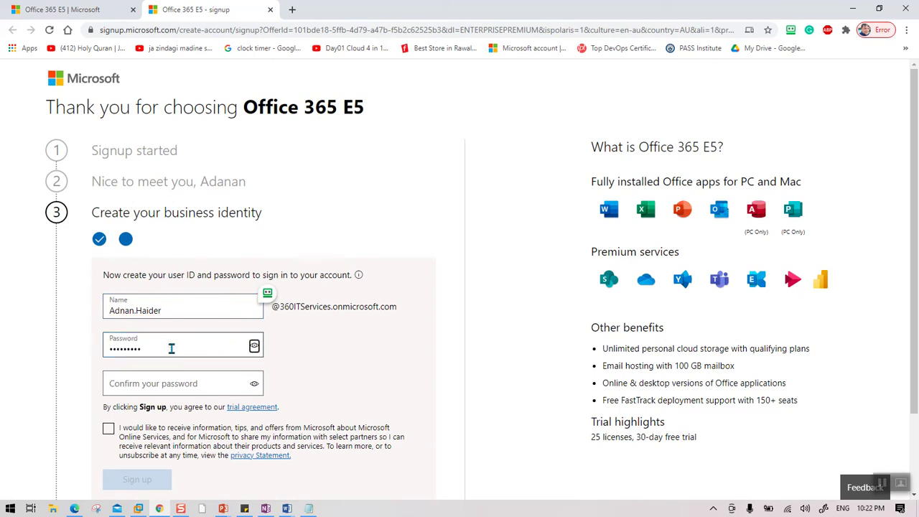
pyautogui.press('Tab')
pyautogui.write('*********')
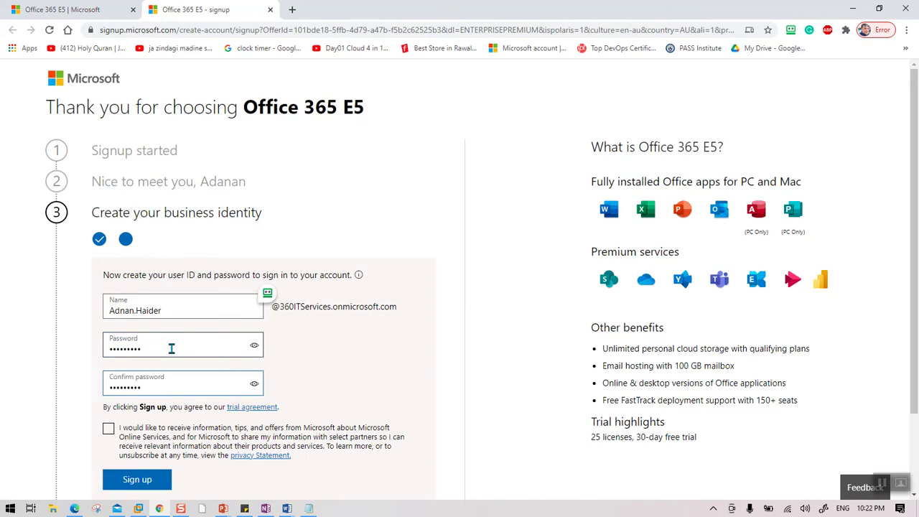
pyautogui.click(133, 436)
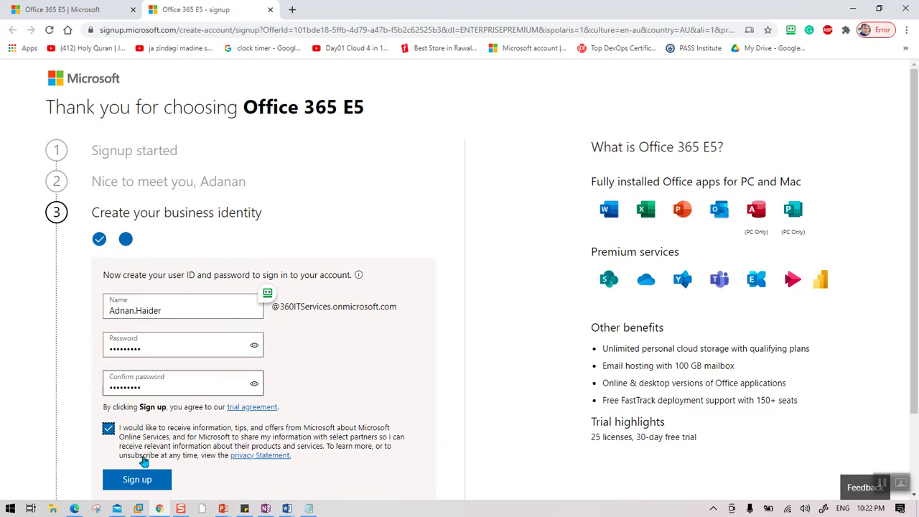
pyautogui.click(140, 485)
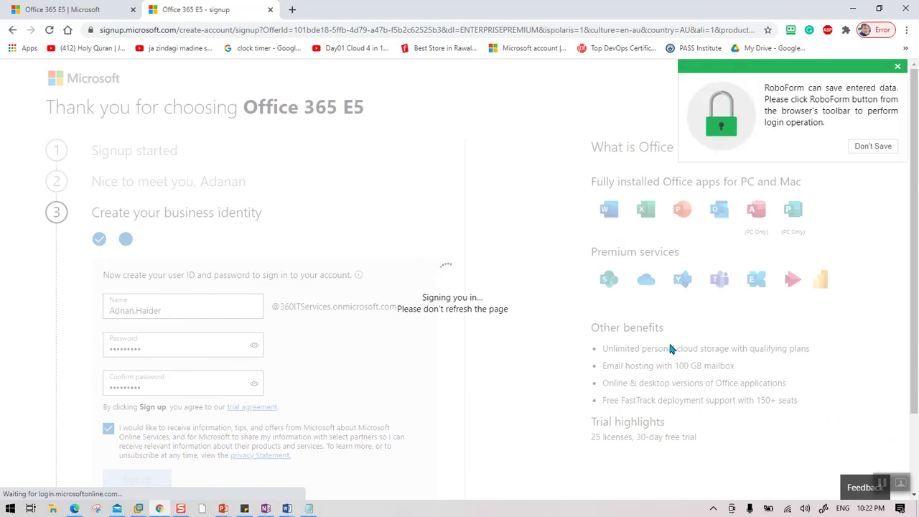
# Step: Unlock RoboForm and save the new Microsoft login with '- 360IT' added to its name
pyautogui.click(789, 32)
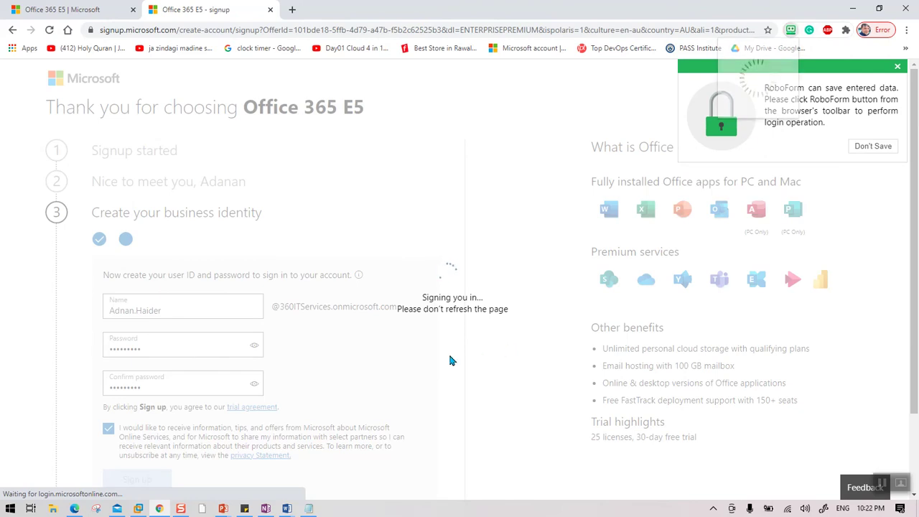
pyautogui.write('******')
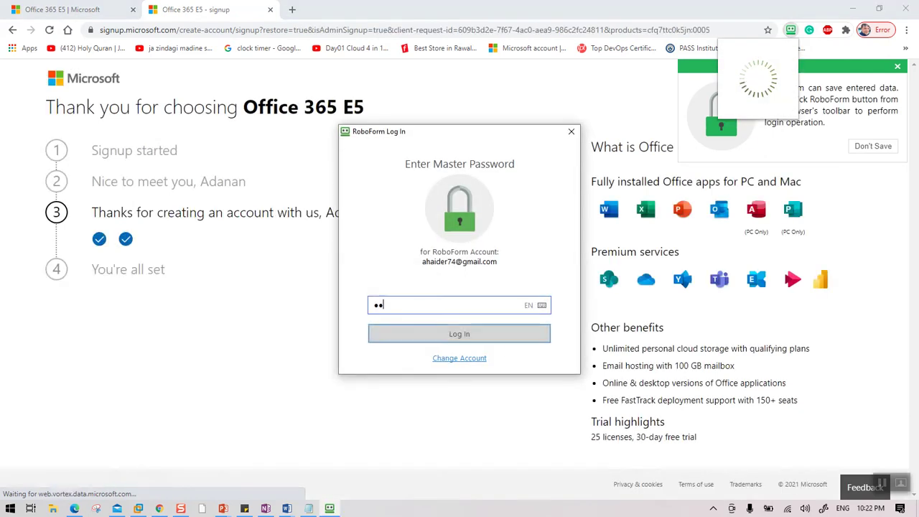
pyautogui.write('********')
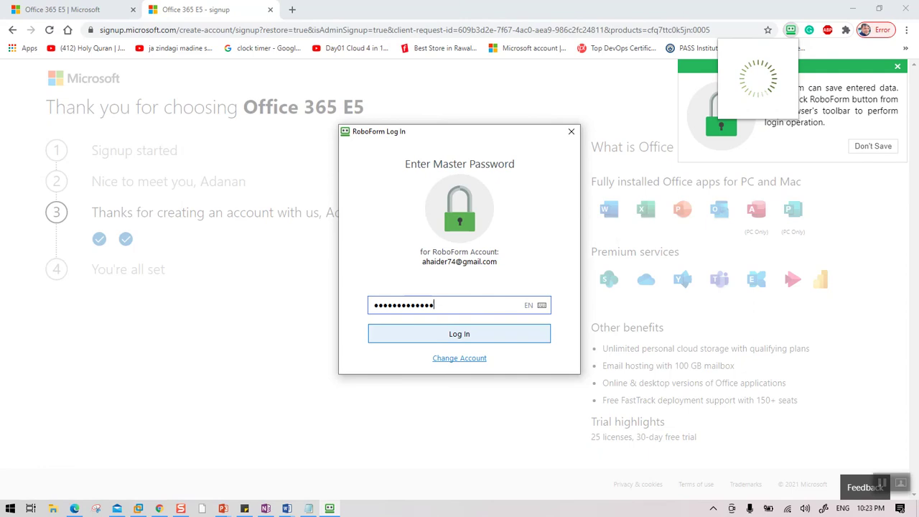
pyautogui.click(472, 336)
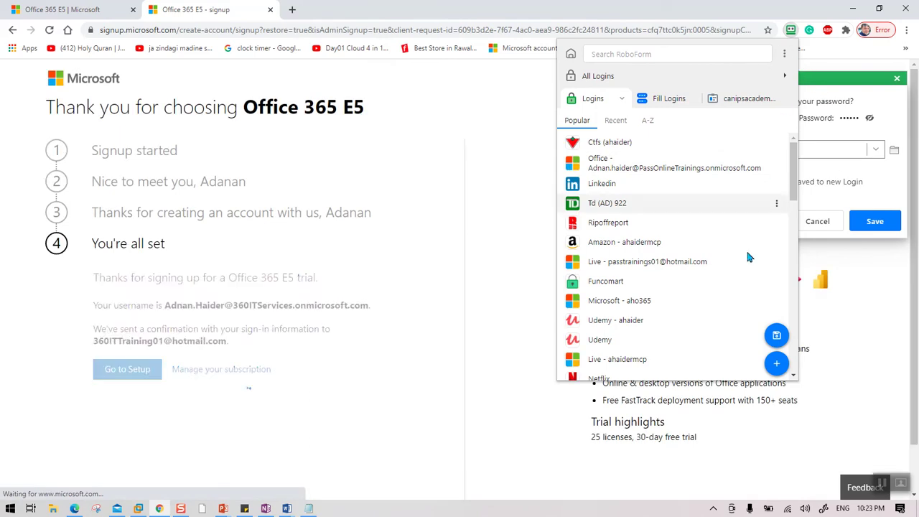
pyautogui.click(900, 188)
pyautogui.click(778, 148)
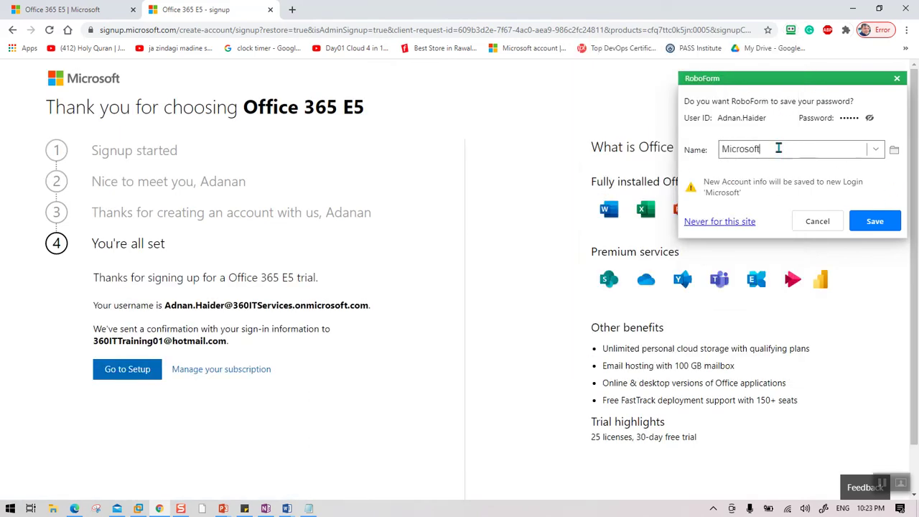
pyautogui.write('- 360IT')
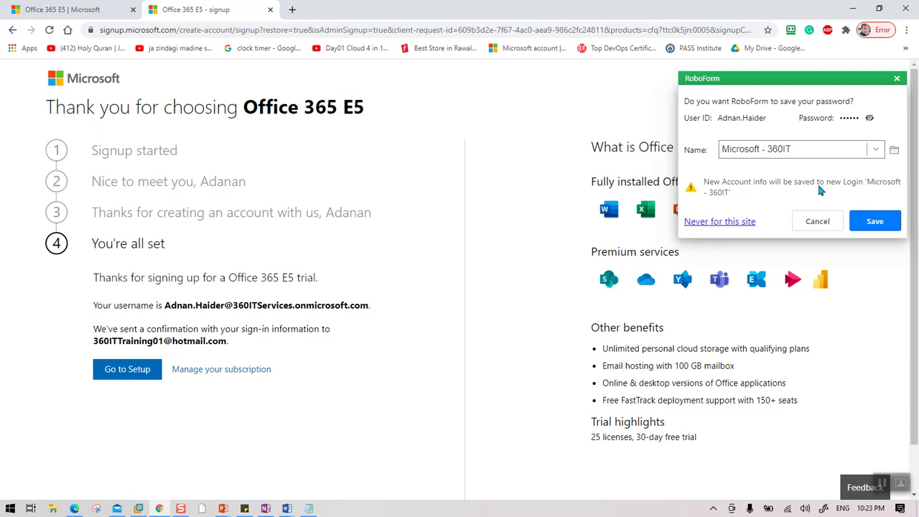
pyautogui.click(872, 221)
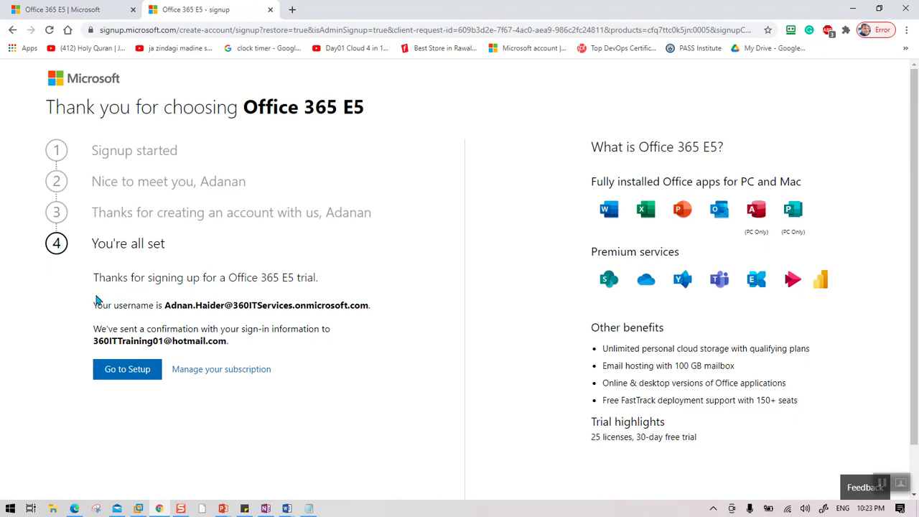
# Step: Copy the sign-up confirmation details into Notepad below the saved sign-up URL
pyautogui.moveTo(94, 275); pyautogui.dragTo(247, 343)
pyautogui.hotkey('ctrl', 'c')
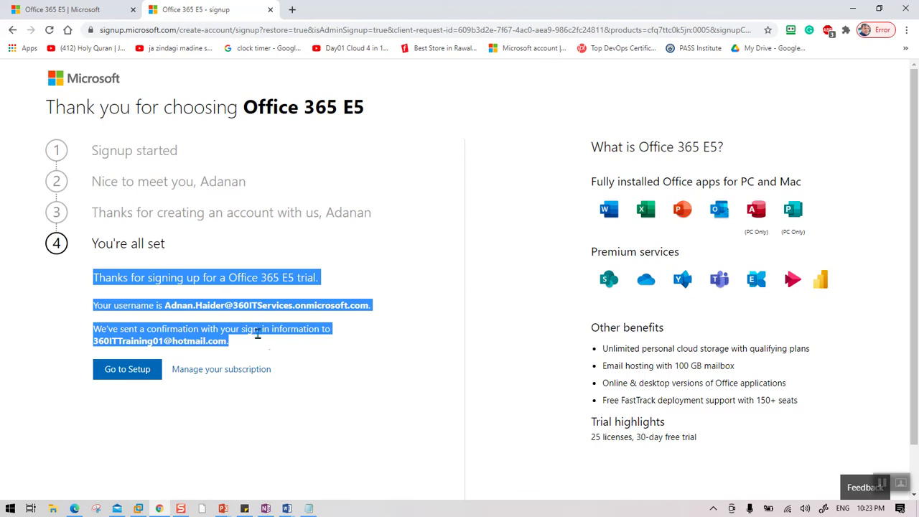
pyautogui.click(309, 508)
pyautogui.press('Return')
pyautogui.press('Return')
pyautogui.hotkey('ctrl', 'v')
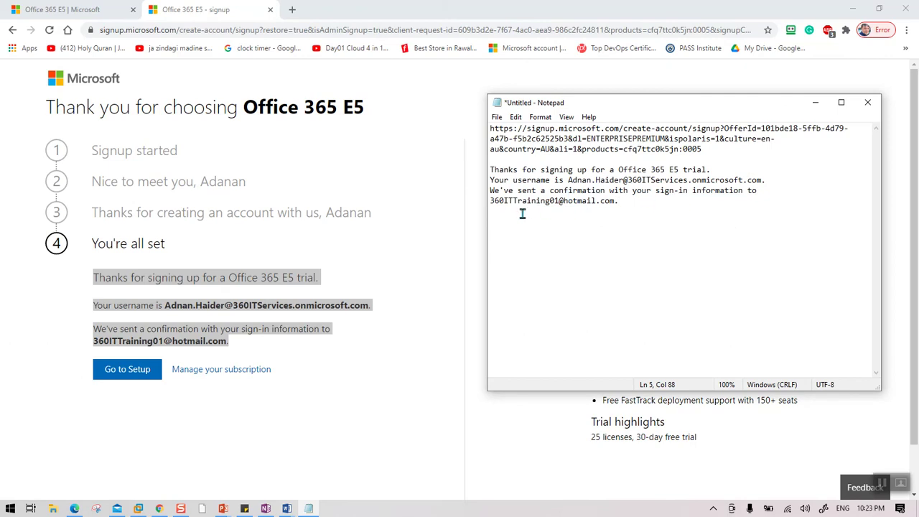
pyautogui.click(278, 420)
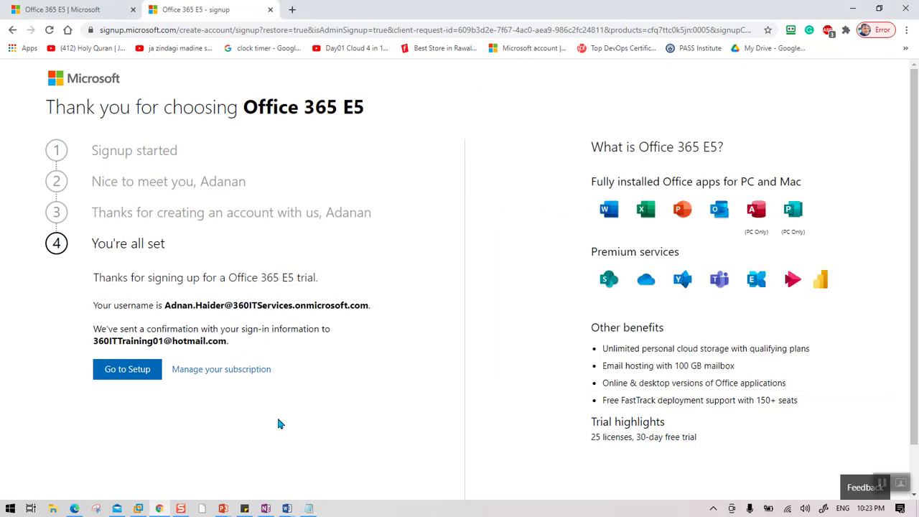
# Step: Go to Setup in the new tenant's admin center and open Users > Active users
pyautogui.click(120, 374)
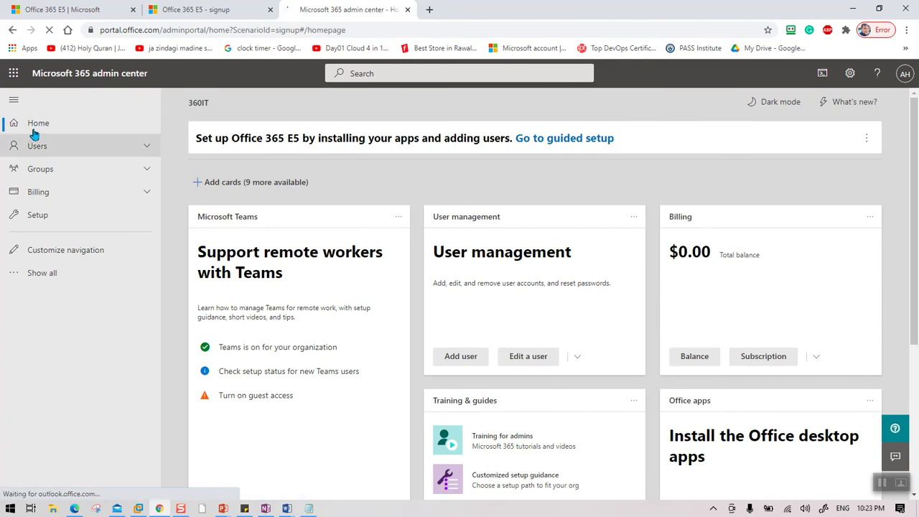
pyautogui.click(115, 147)
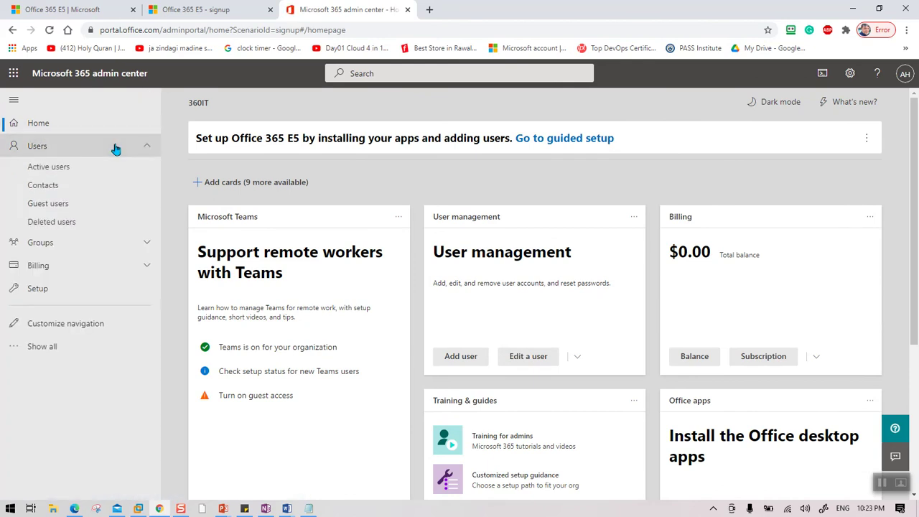
pyautogui.click(70, 173)
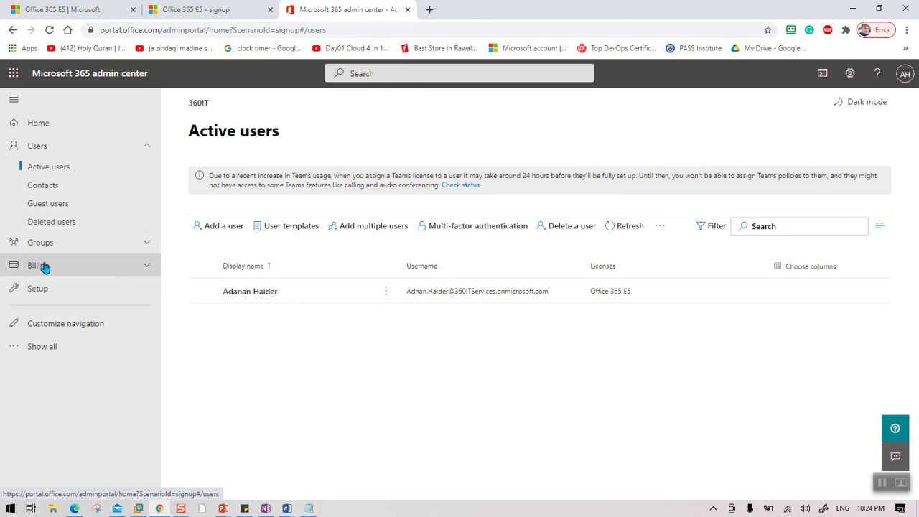
# Step: Expand Show all in the navigation and open the All admin centers page
pyautogui.click(43, 349)
pyautogui.scroll(-3, 129, 331)
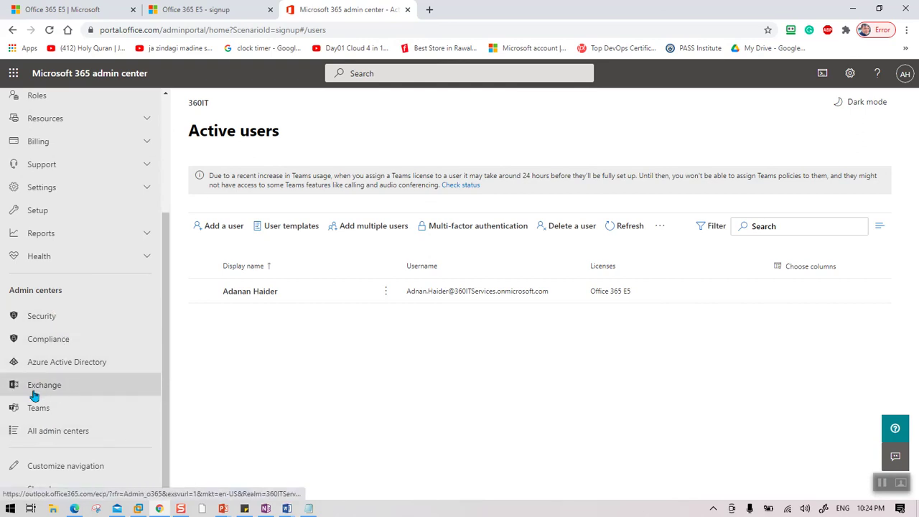
pyautogui.click(49, 439)
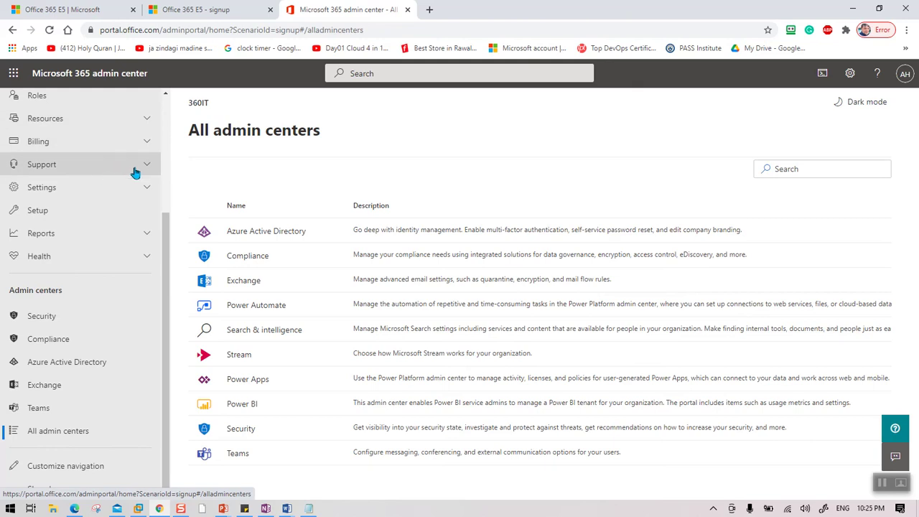
pyautogui.scroll(3, 134, 172)
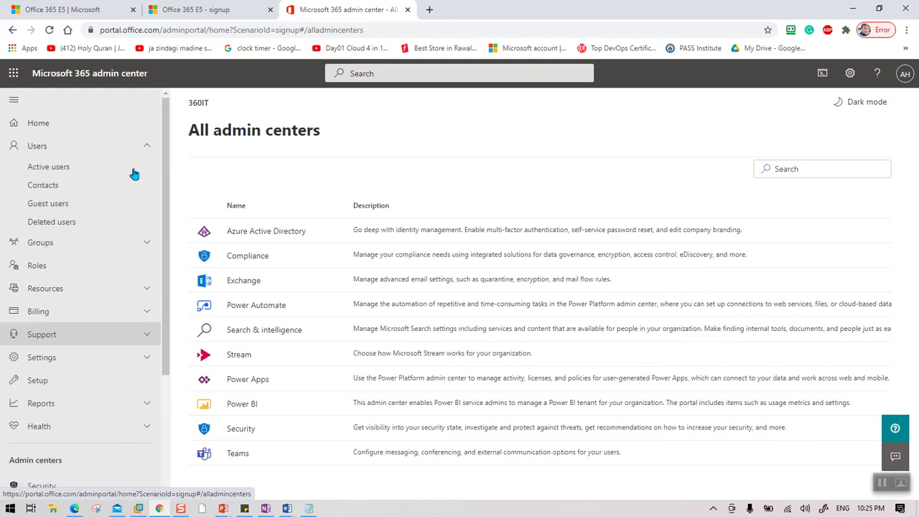